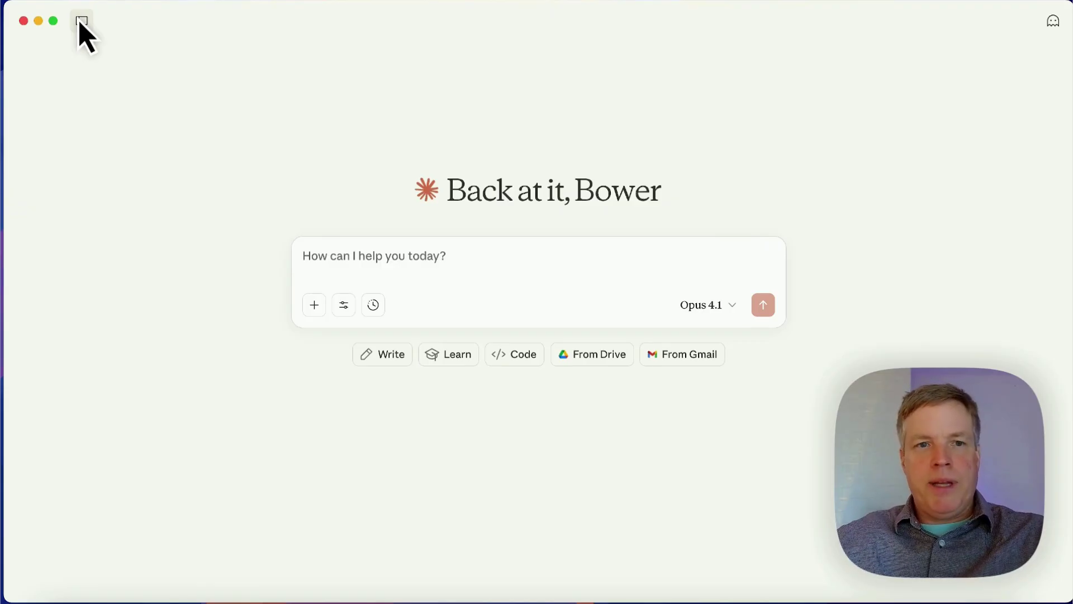
Step: Create a new personal project named "Demo Application Project", leaving its description empty
{"action": "left_click", "coordinate": [81, 21]}
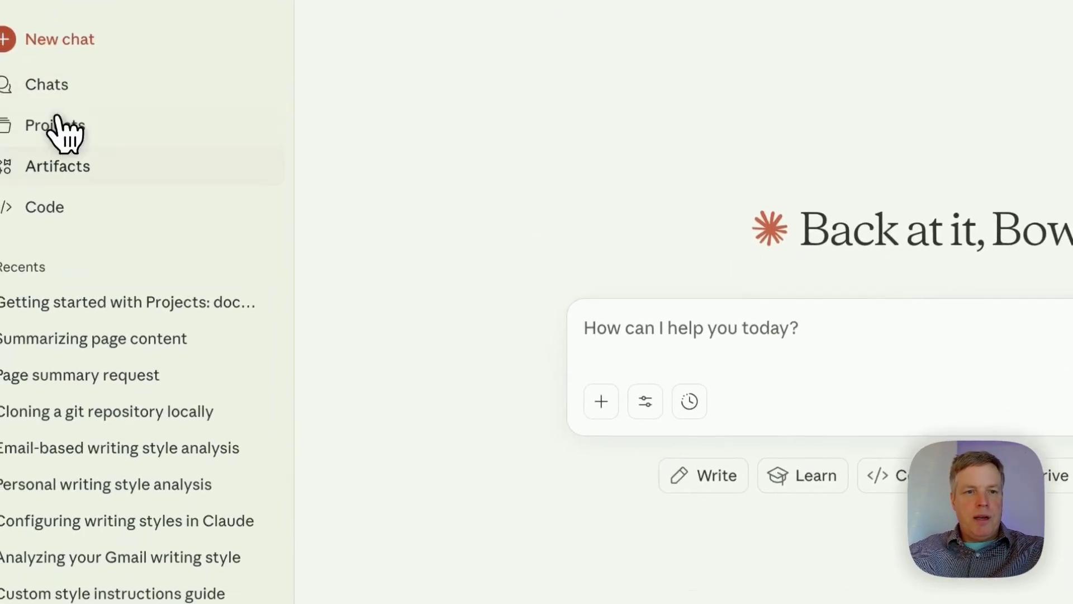
{"action": "left_click", "coordinate": [54, 192]}
{"action": "left_click", "coordinate": [54, 123]}
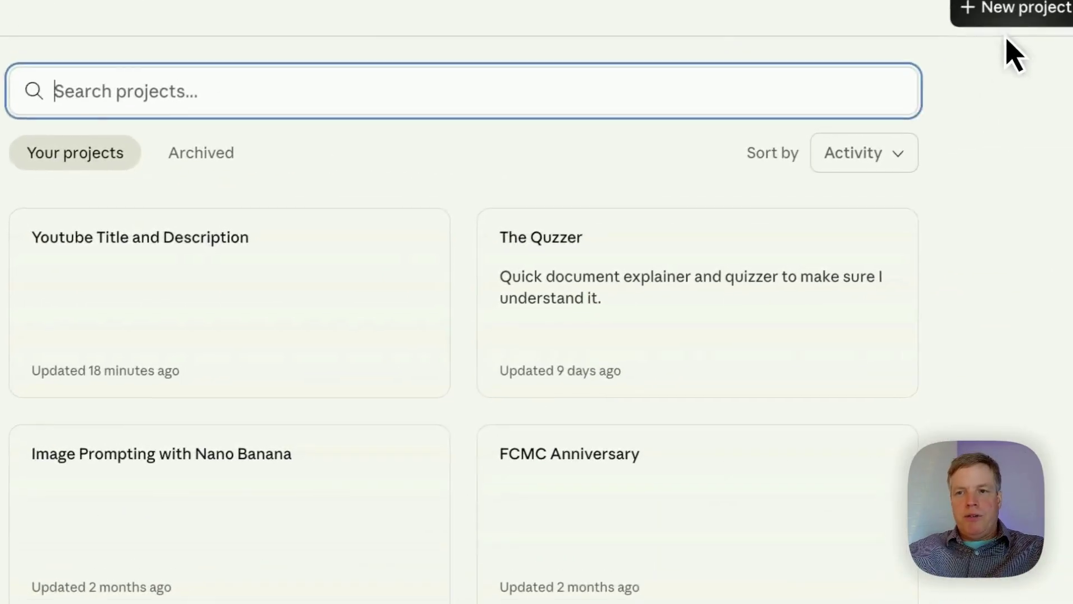
{"action": "left_click", "coordinate": [1006, 17]}
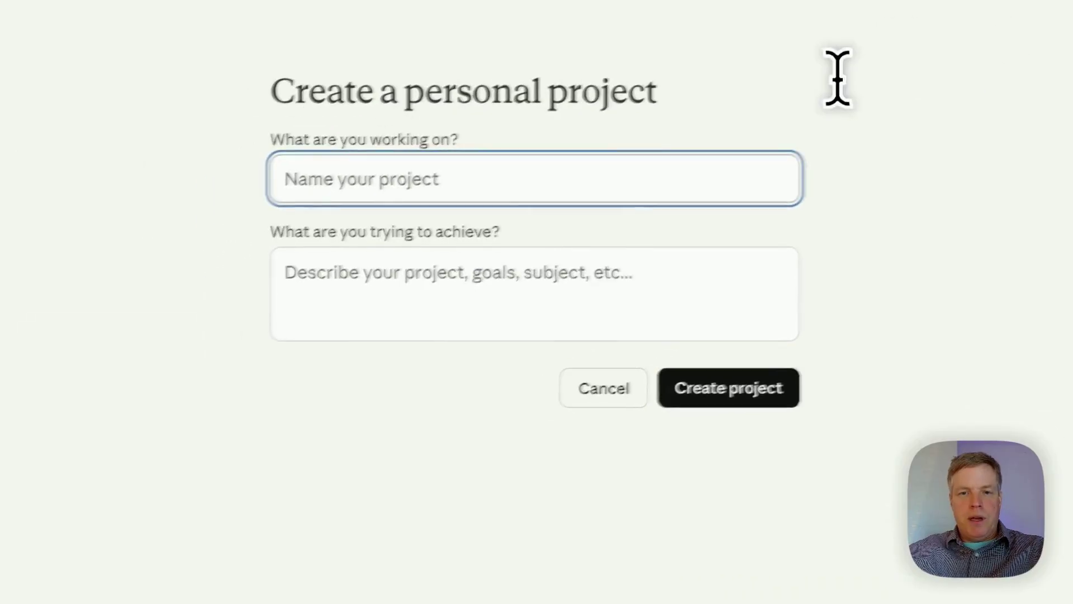
{"action": "type", "text": "Demo"}
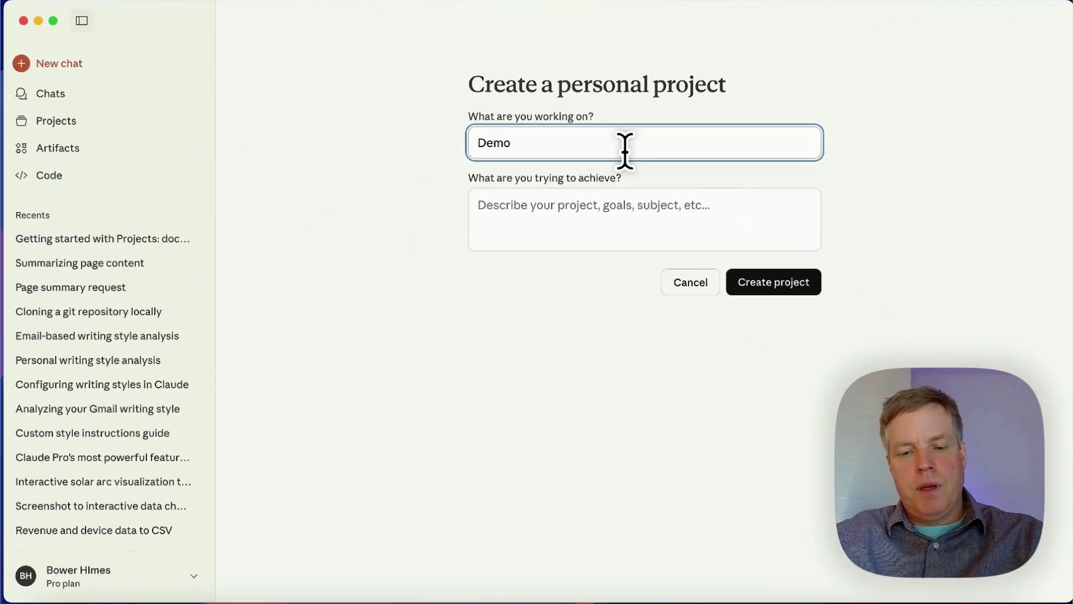
{"action": "type", "text": " Application"}
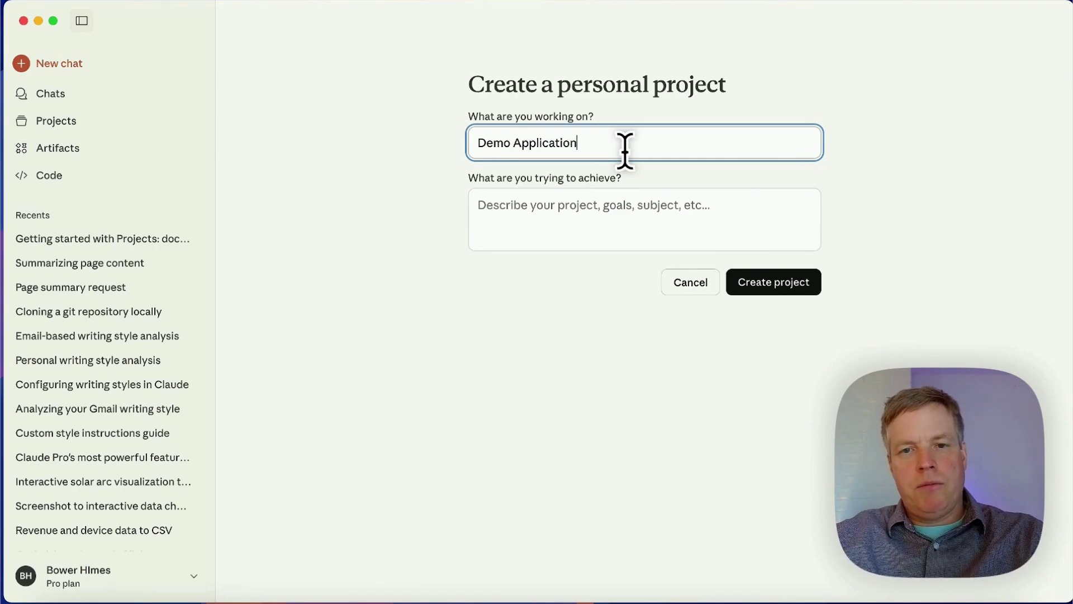
{"action": "type", "text": " Project"}
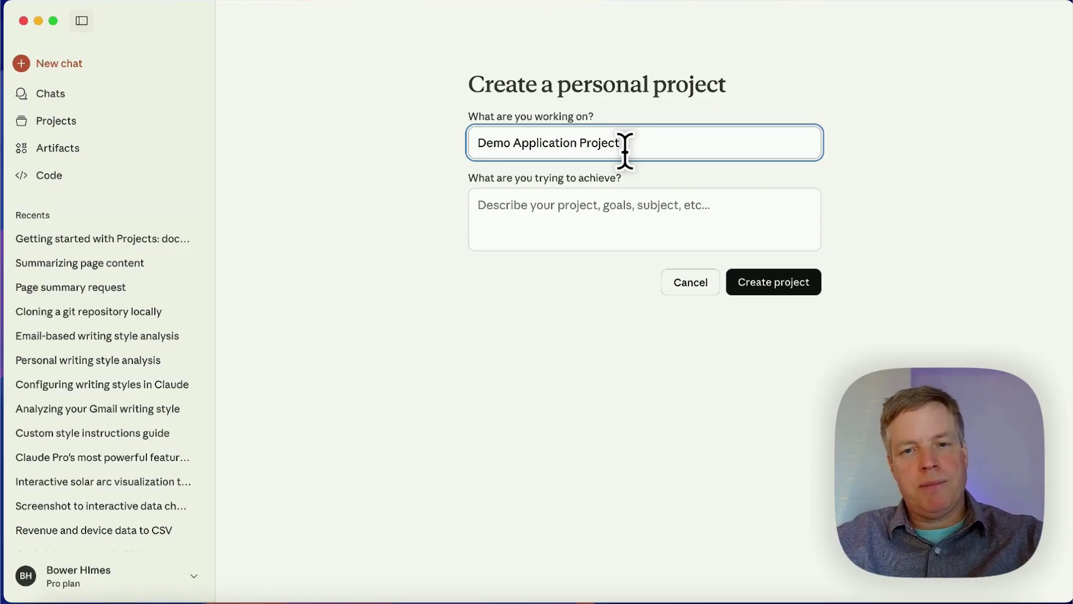
{"action": "left_click", "coordinate": [768, 274]}
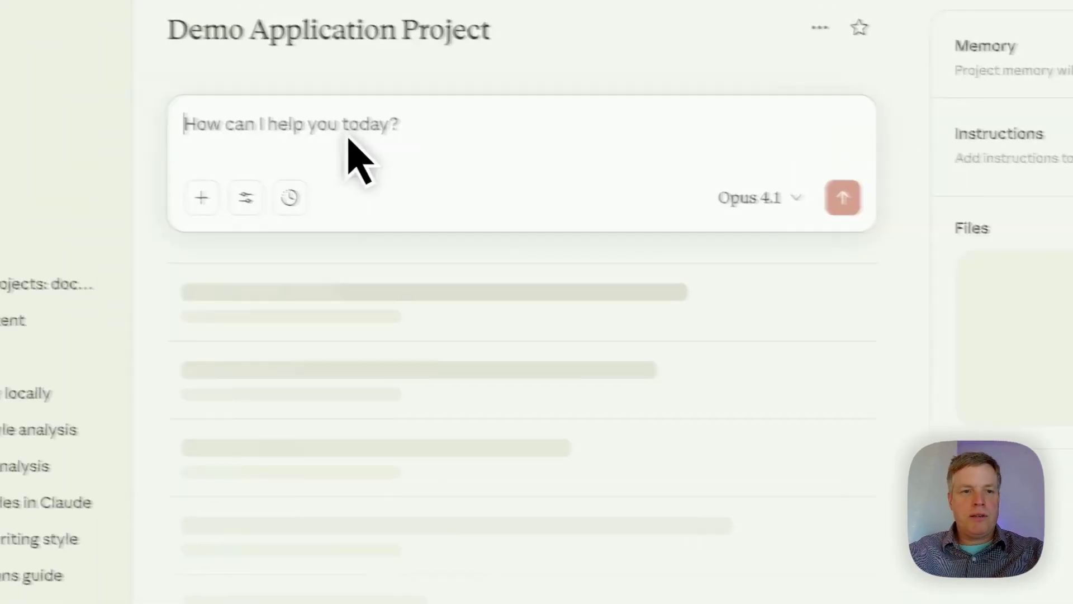
Step: Start a text content entry in the project's files and title it "INSTRUCTION - MUST FOLLOW"
{"action": "left_click", "coordinate": [72, 16]}
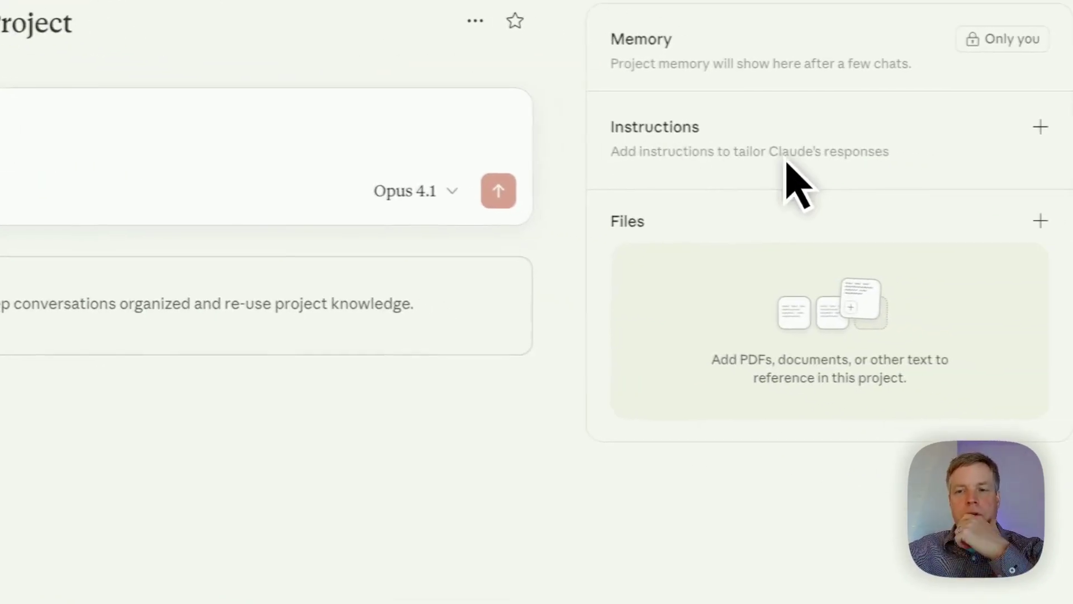
{"action": "left_click", "coordinate": [1040, 221]}
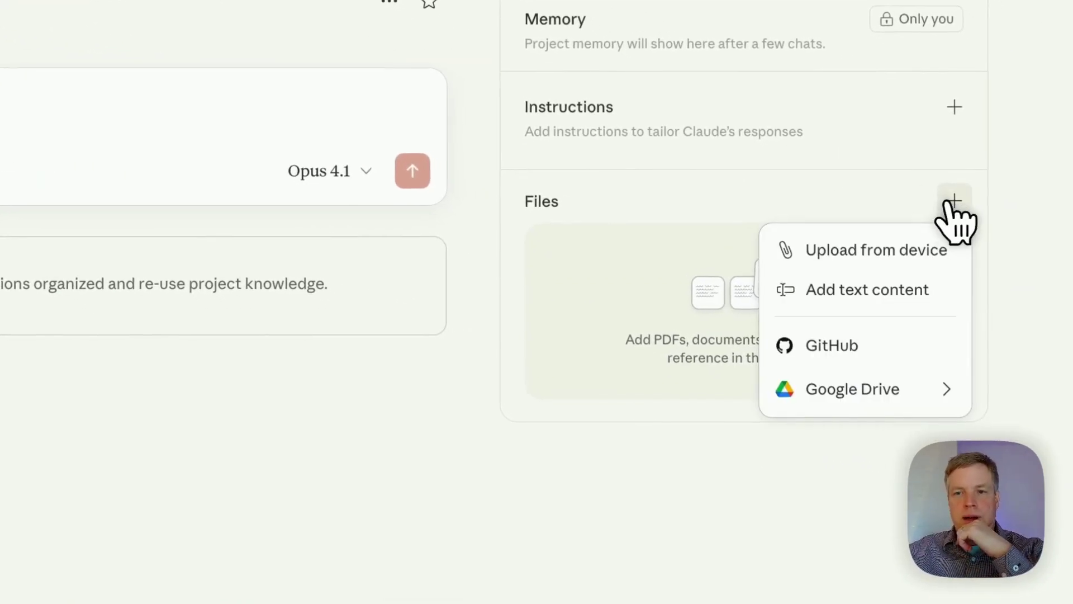
{"action": "left_click", "coordinate": [856, 290]}
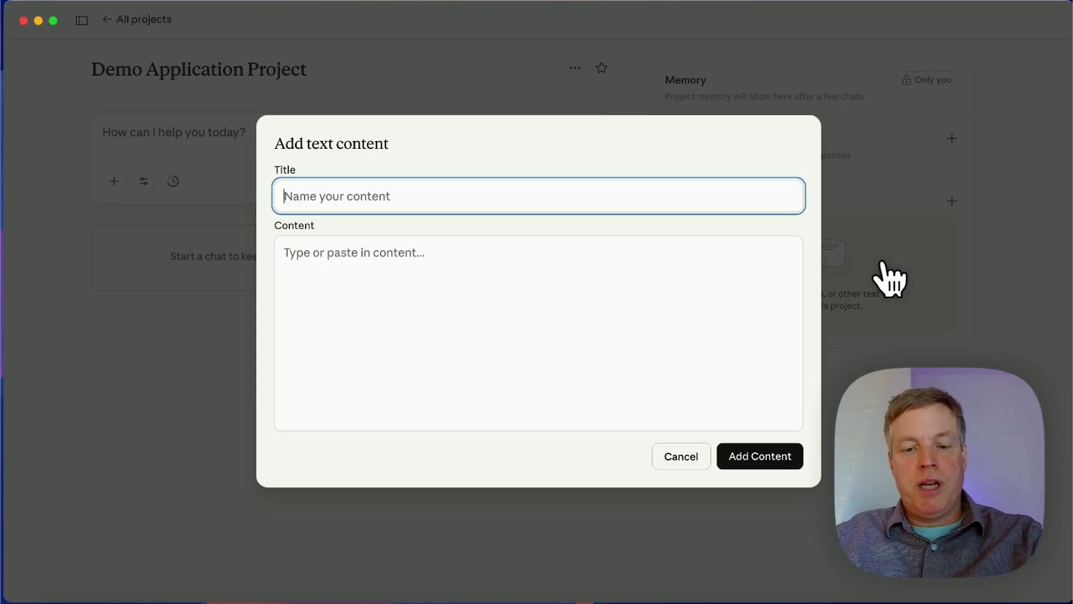
{"action": "type", "text": "INSTR"}
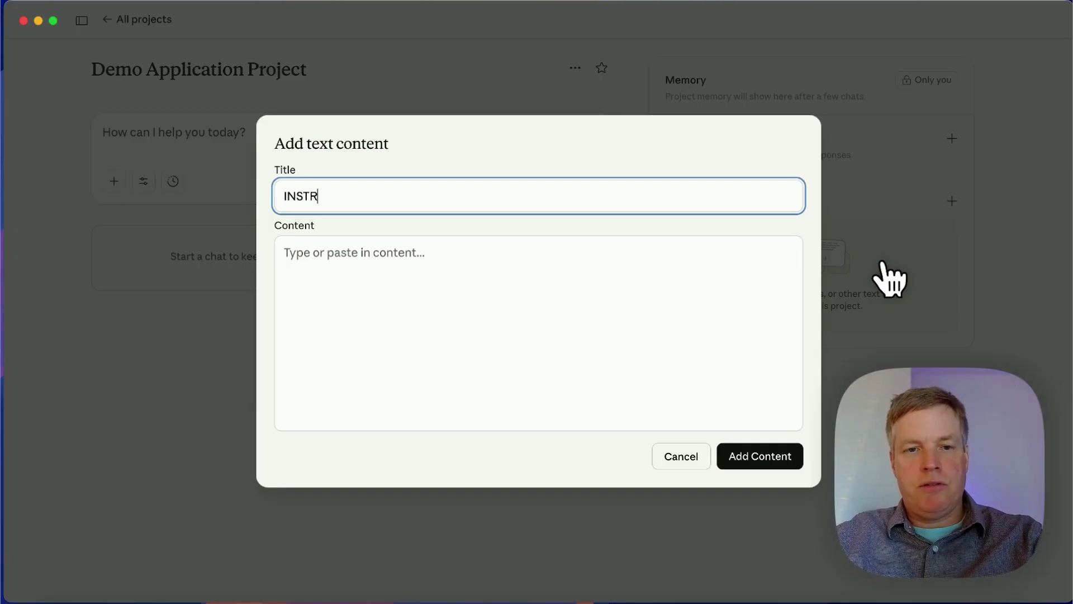
{"action": "type", "text": "UCTION"}
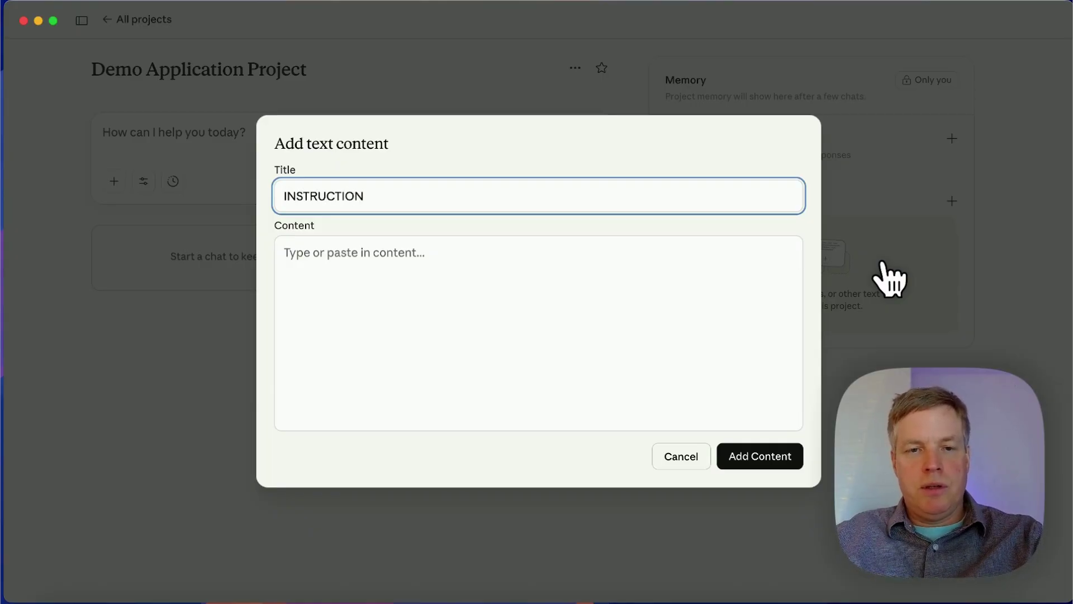
{"action": "type", "text": " - MUST FOLLOW"}
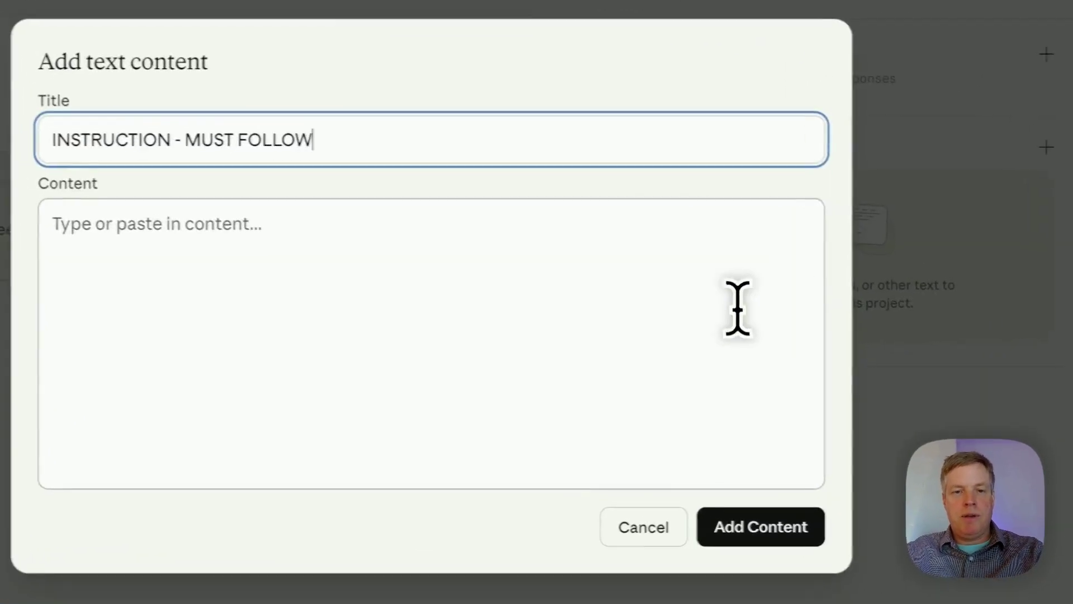
Step: Write "You must always start by following these instructions." as the opening line of the content, followed by a blank line
{"action": "left_click", "coordinate": [552, 271]}
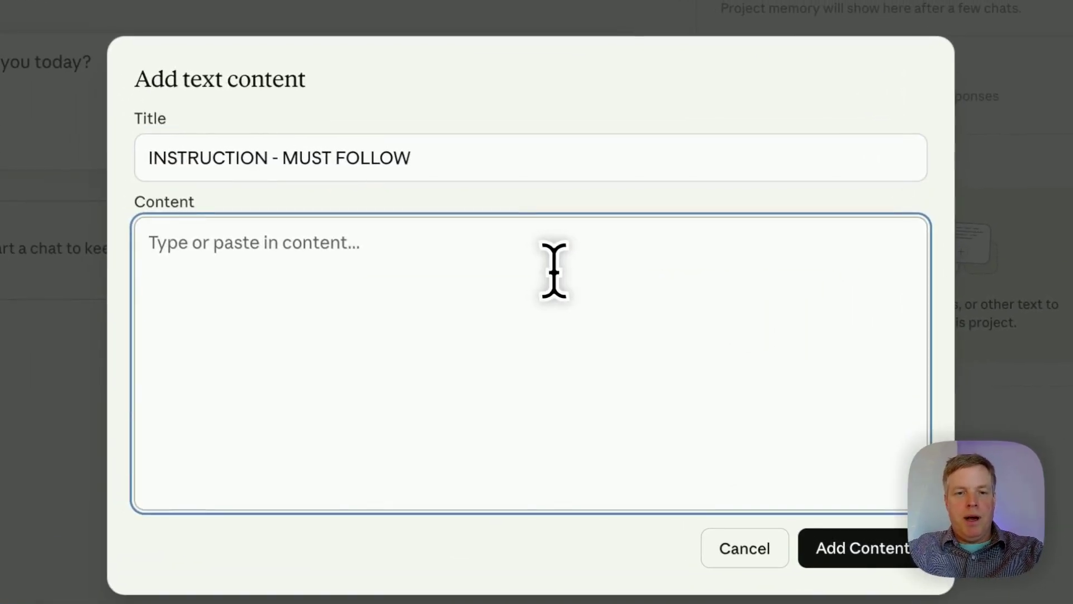
{"action": "type", "text": "Y"}
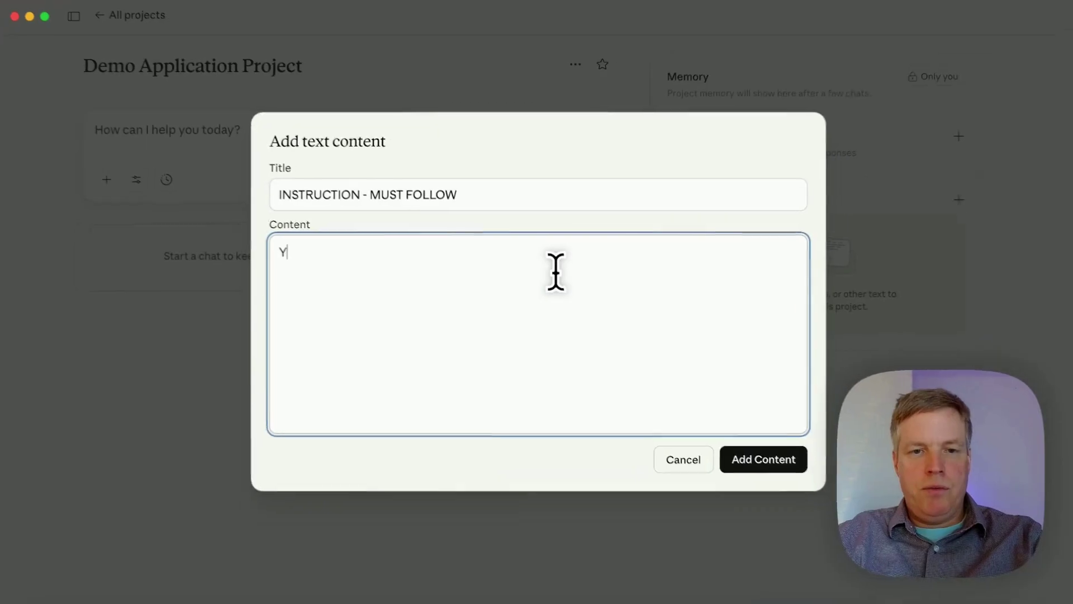
{"action": "type", "text": "ou mud"}
{"action": "key", "text": "BackSpace"}
{"action": "type", "text": "st "}
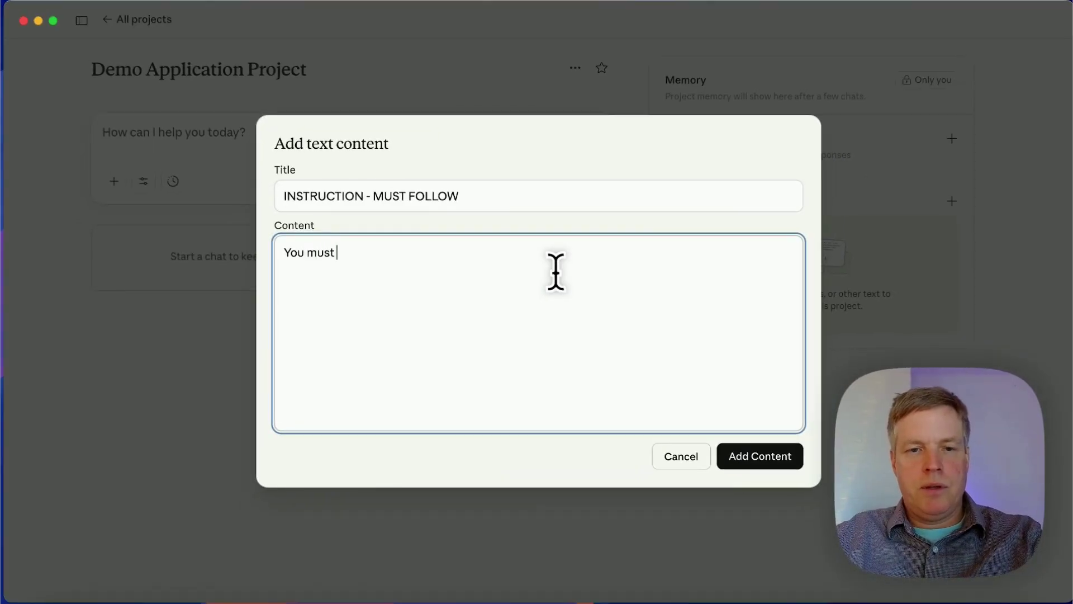
{"action": "type", "text": "always t"}
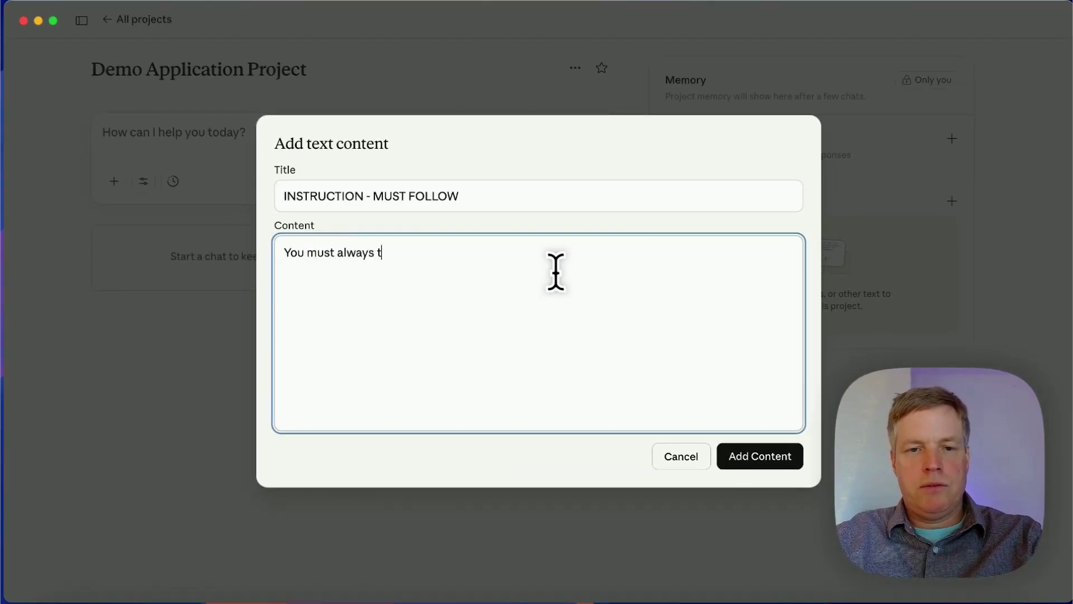
{"action": "key", "text": "BackSpace"}
{"action": "type", "text": "start by f"}
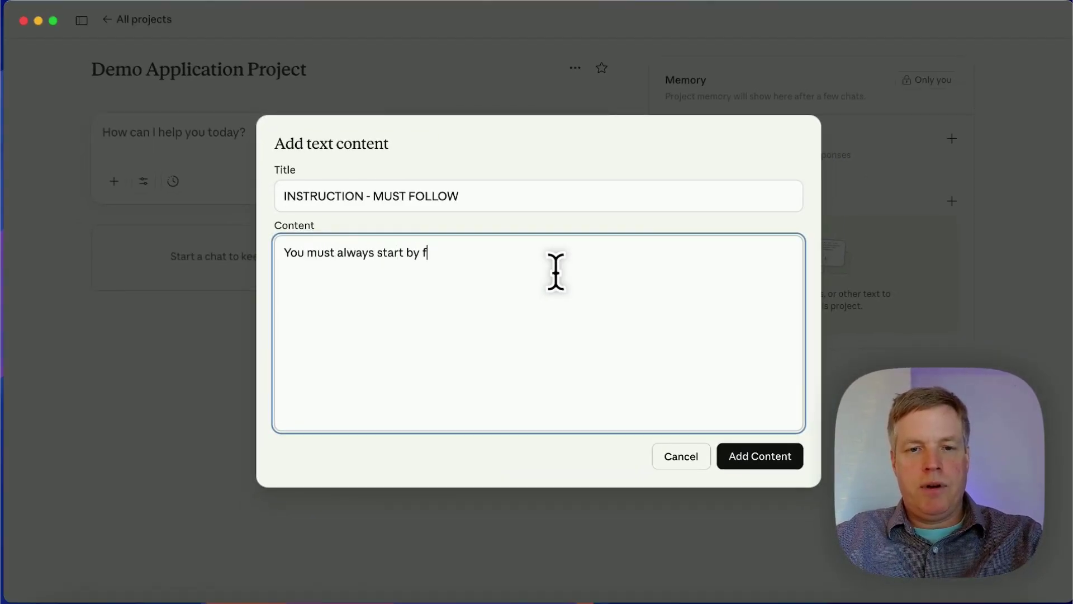
{"action": "type", "text": "ollowing thes"}
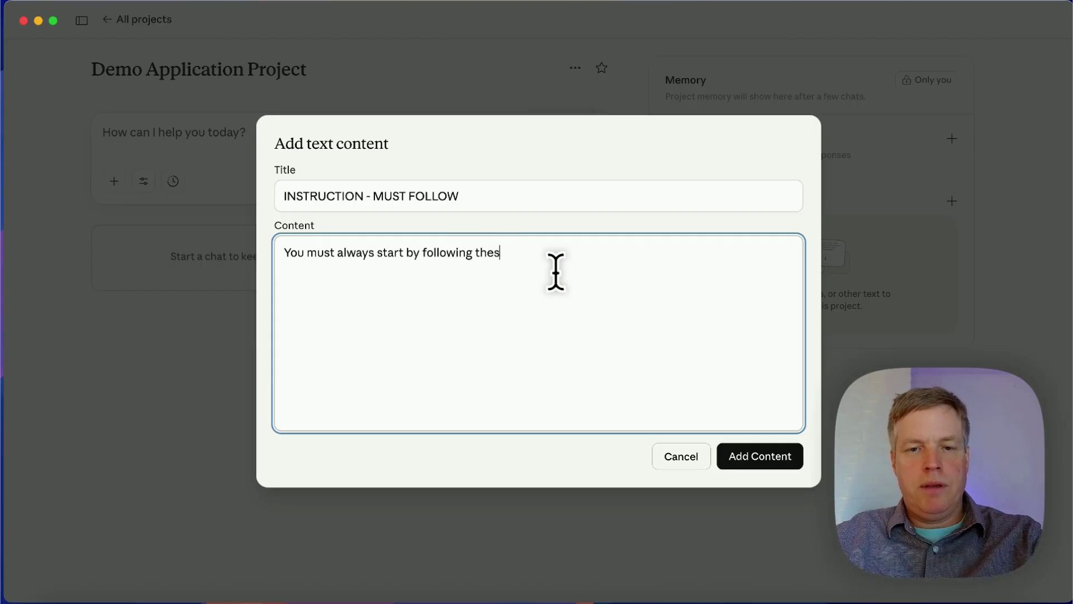
{"action": "type", "text": "e instructions"}
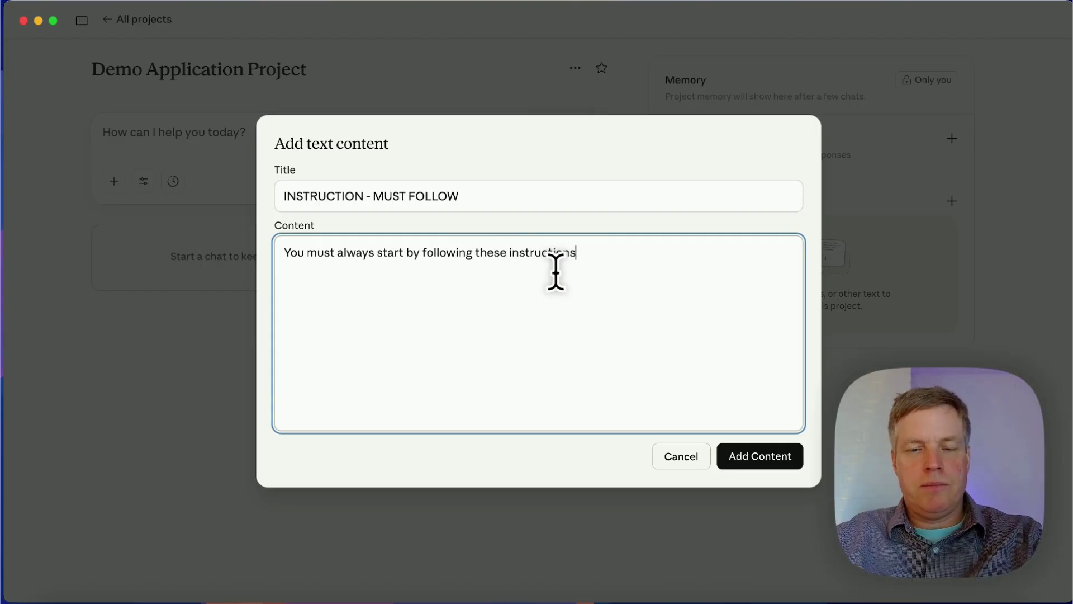
{"action": "type", "text": "."}
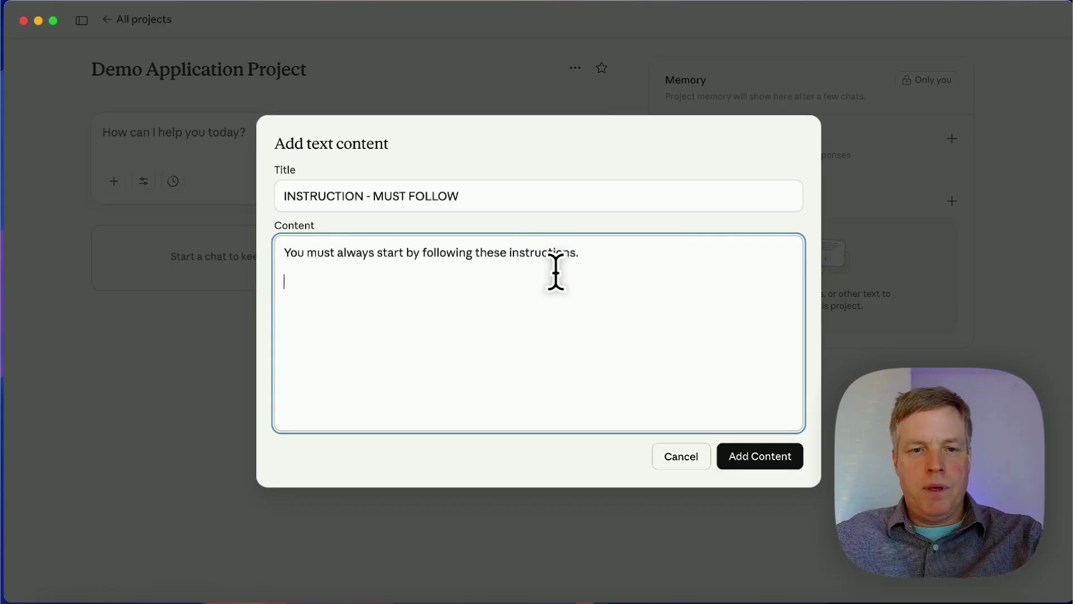
{"action": "key", "text": "Return"}
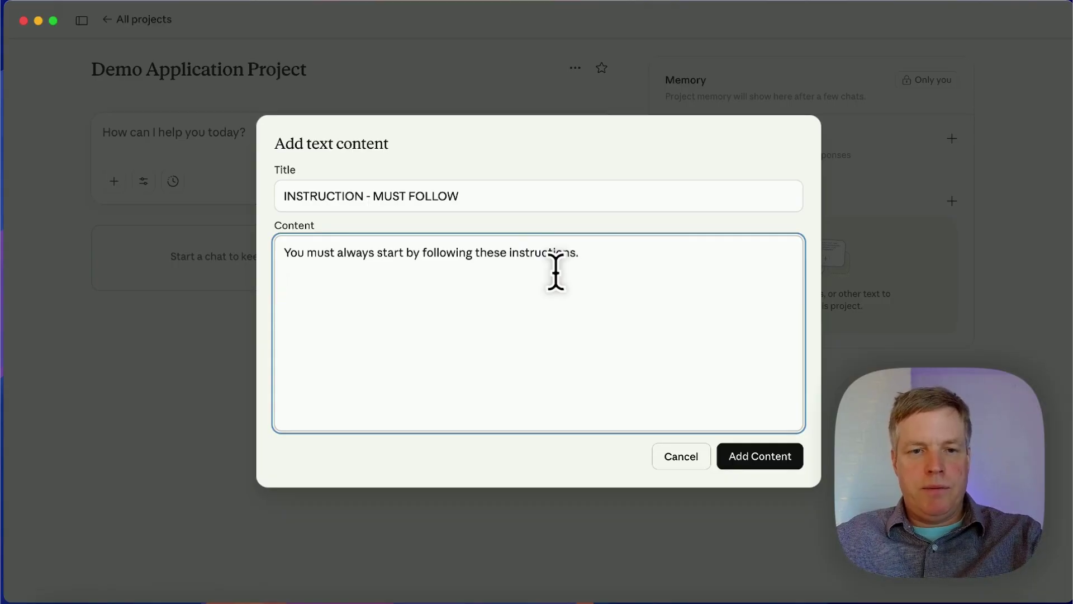
{"action": "type", "text": "####"}
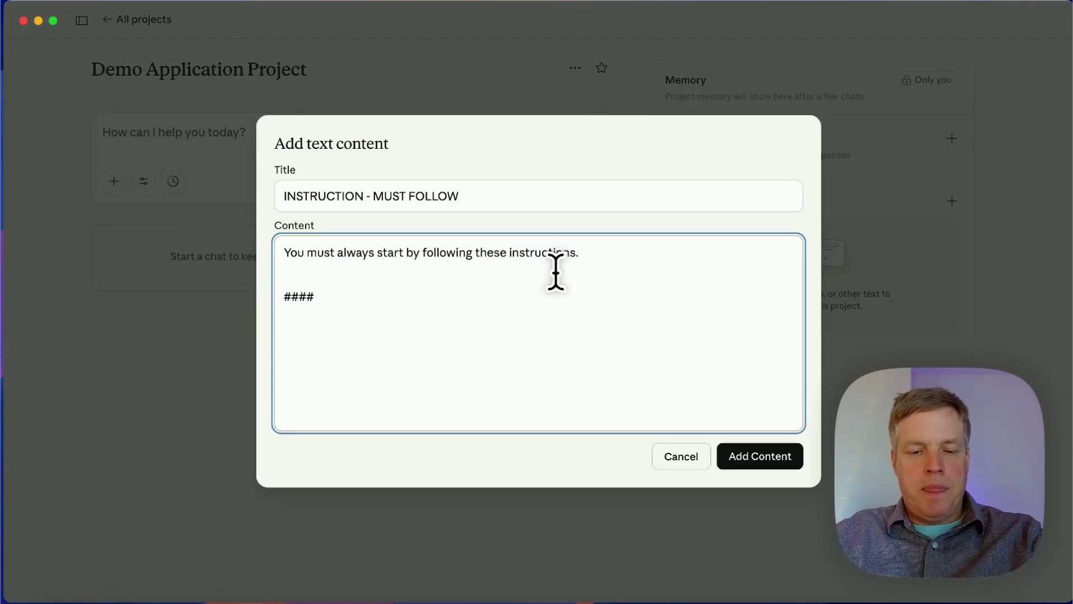
{"action": "type", "text": "INSR"}
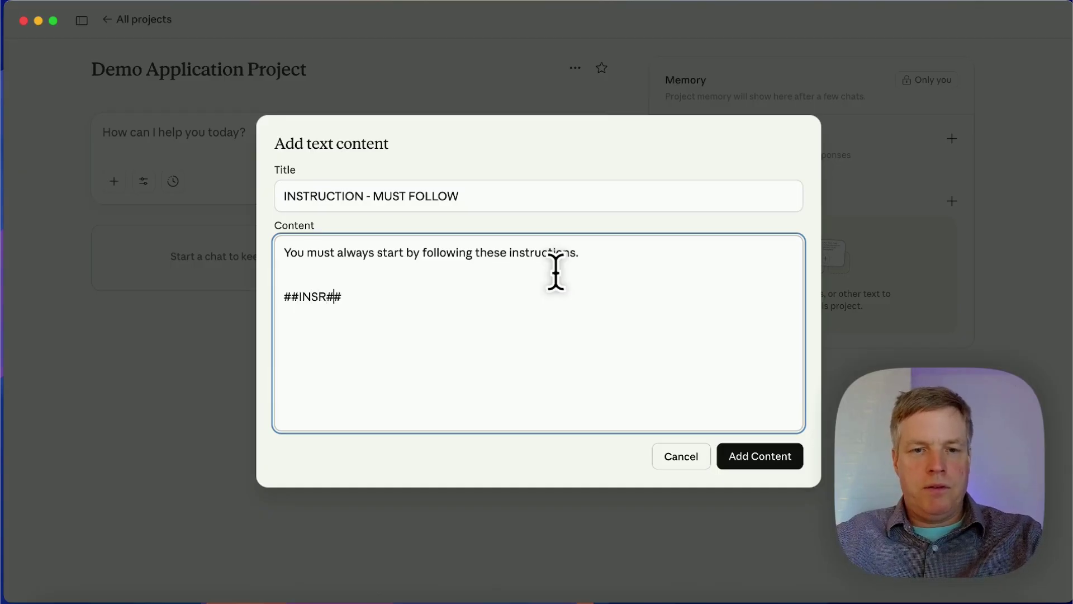
{"action": "key", "text": "BackSpace"}
{"action": "key", "text": "BackSpace"}
{"action": "key", "text": "BackSpace"}
{"action": "key", "text": "BackSpace"}
{"action": "key", "text": "BackSpace"}
{"action": "key", "text": "BackSpace"}
{"action": "key", "text": "BackSpace"}
{"action": "key", "text": "BackSpace"}
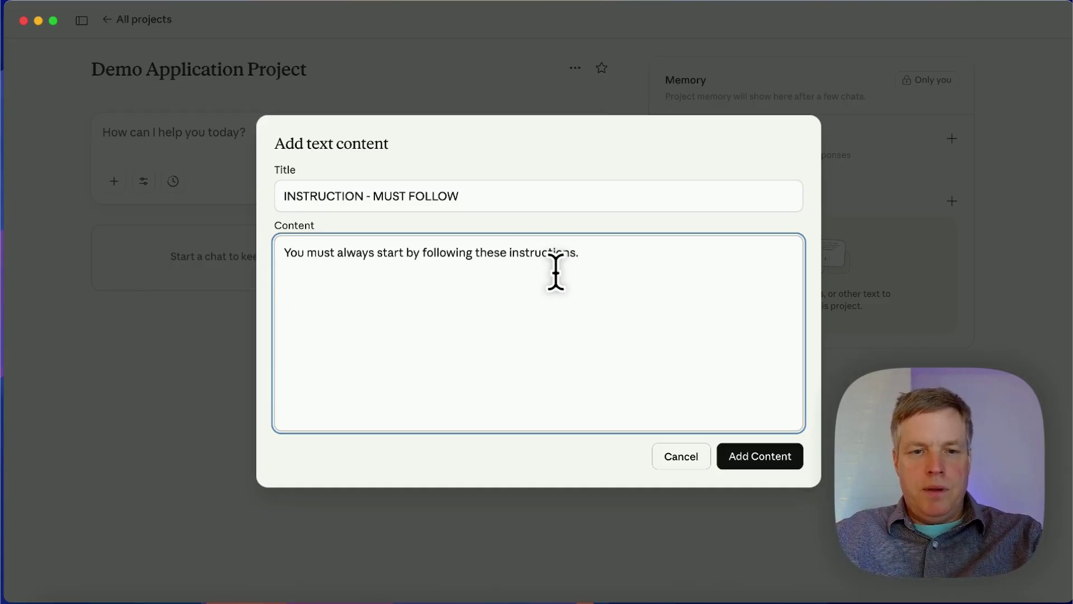
Step: Add an opening <INSTRUCTIONS> tag below the first sentence of the content
{"action": "type", "text": "<>"}
{"action": "key", "text": "Left"}
{"action": "type", "text": "INS"}
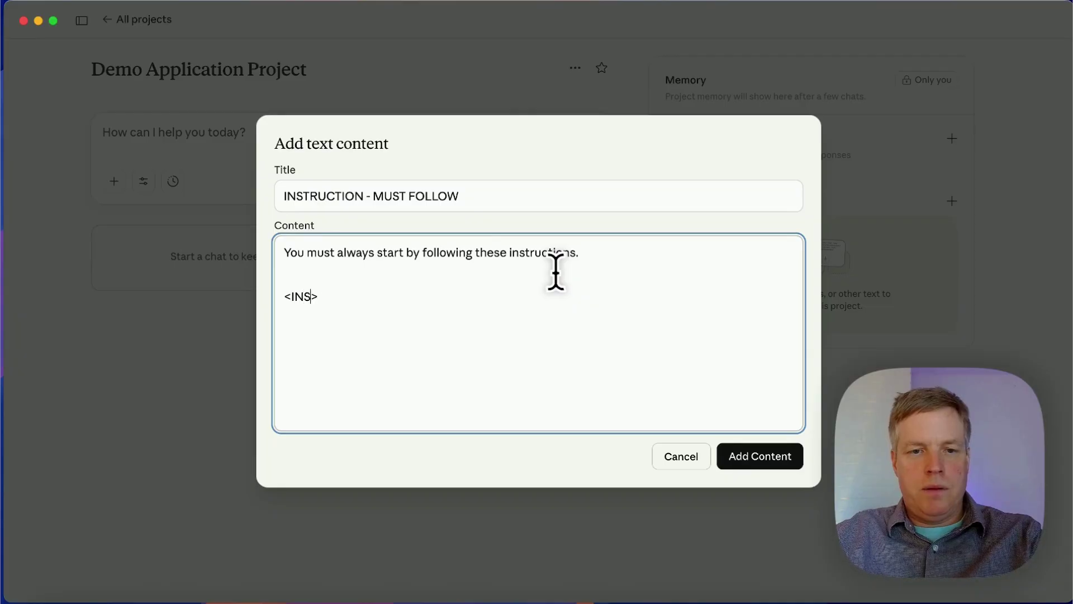
{"action": "type", "text": "TRUCTION"}
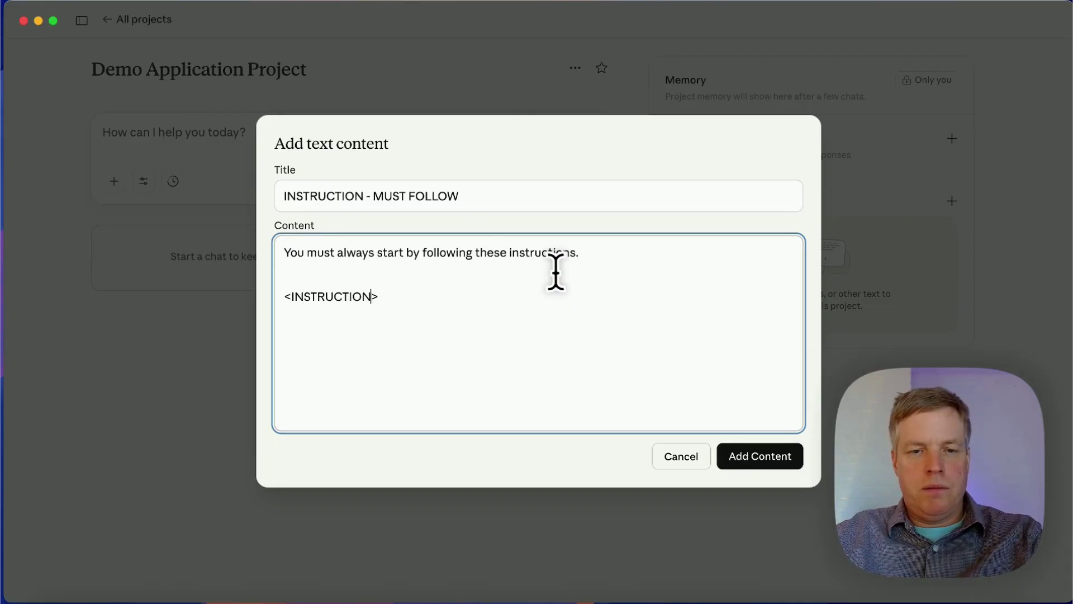
{"action": "type", "text": "S"}
Step: Duplicate the <INSTRUCTIONS> tag below itself and turn the copy into the closing tag </INSTRUCTIONS>
{"action": "left_click_drag", "start_coordinate": [449, 287], "coordinate": [232, 290]}
{"action": "key", "text": "super+c"}
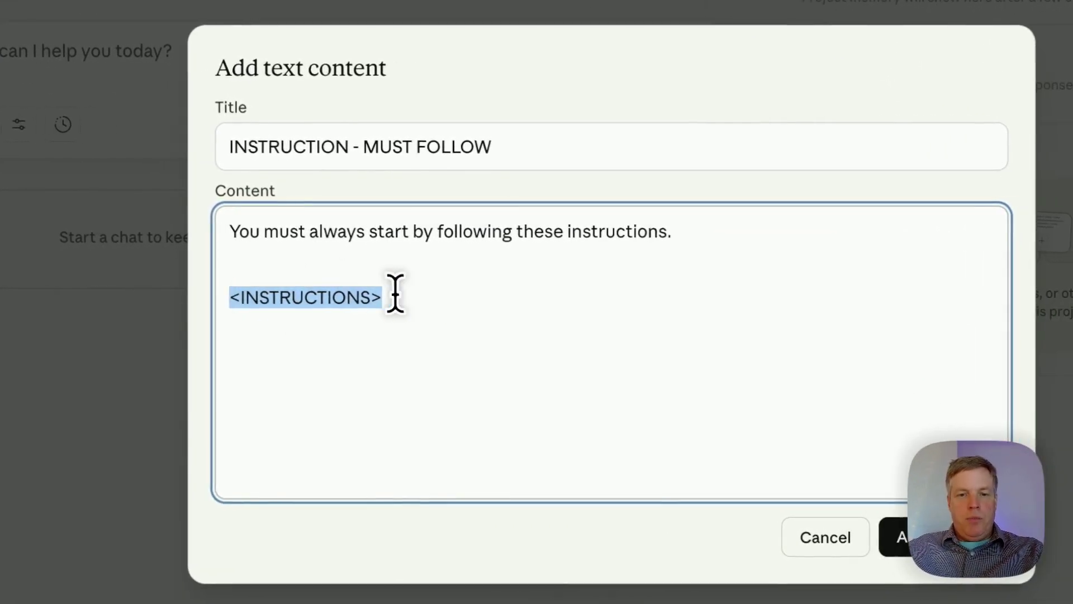
{"action": "left_click", "coordinate": [395, 293]}
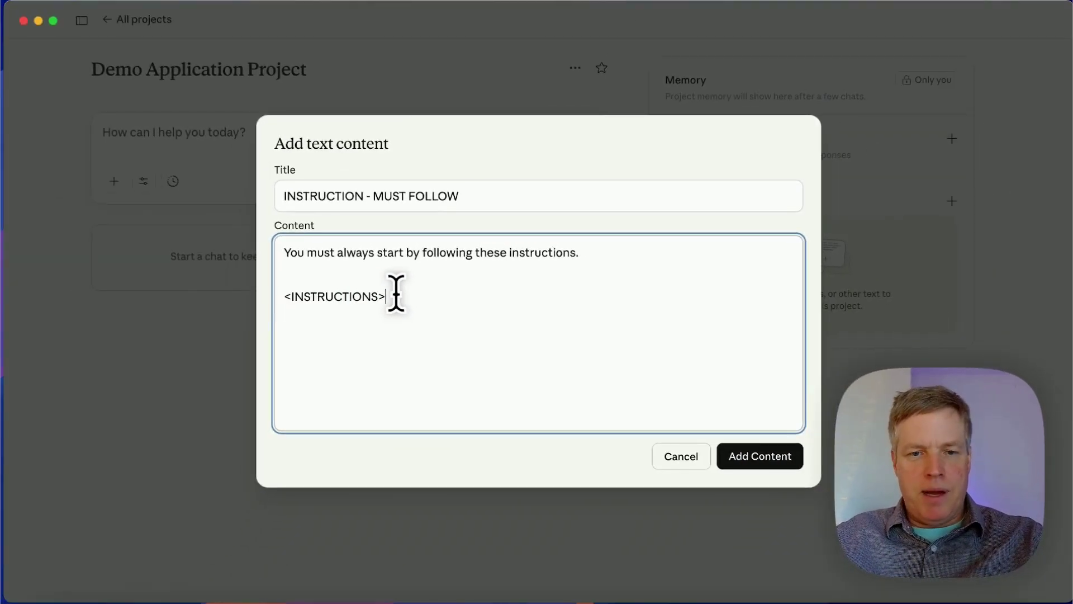
{"action": "key", "text": "Return"}
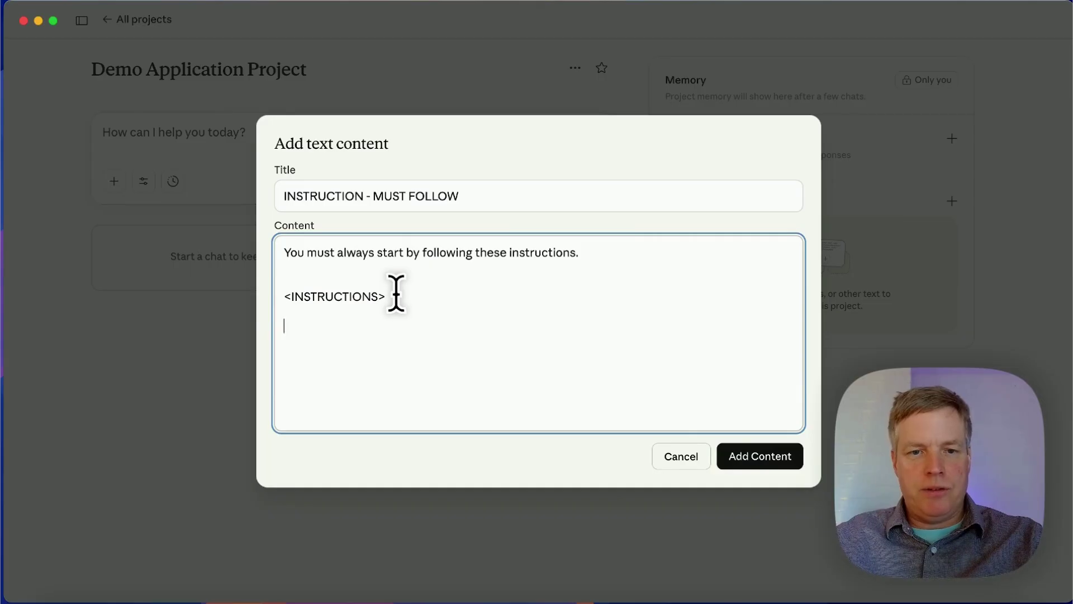
{"action": "key", "text": "super+v"}
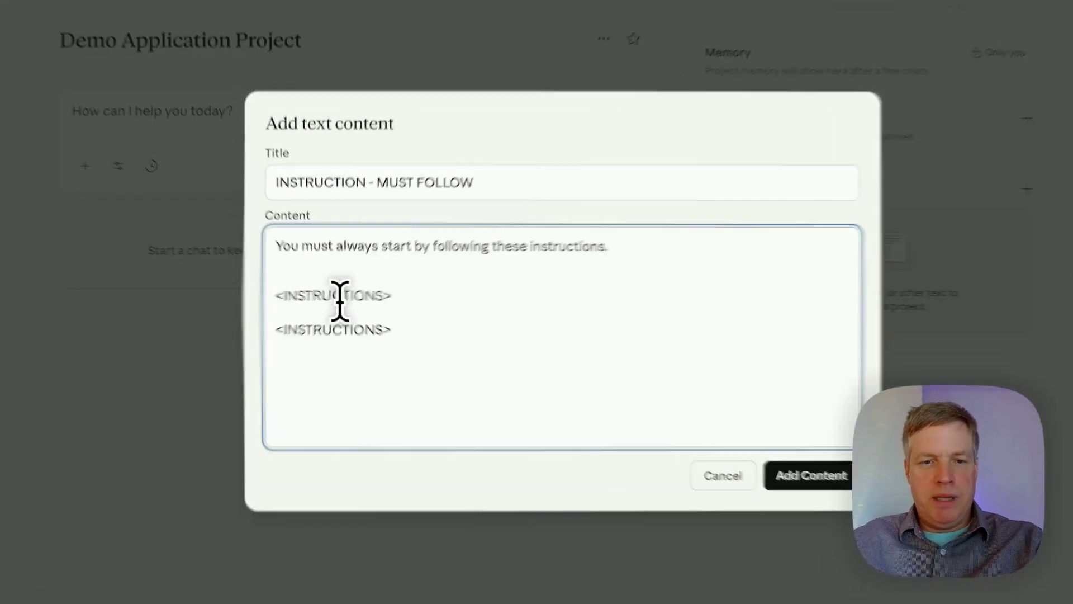
{"action": "left_click", "coordinate": [283, 329]}
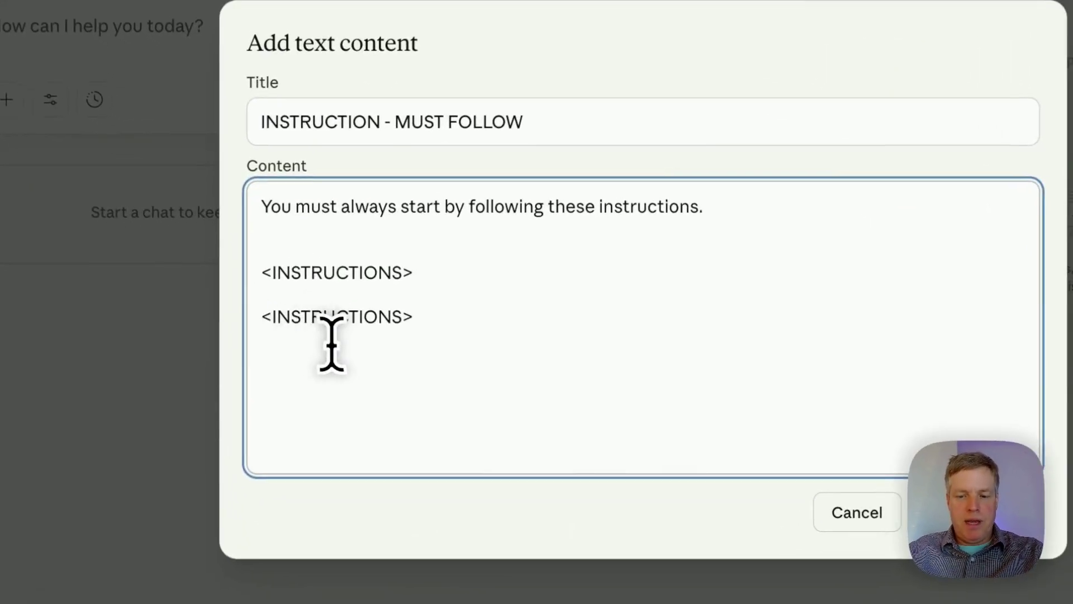
{"action": "type", "text": "/"}
Step: Write "Ask me for a topic and wait for my reply." on a new line below the opening <INSTRUCTIONS> tag
{"action": "left_click", "coordinate": [440, 288]}
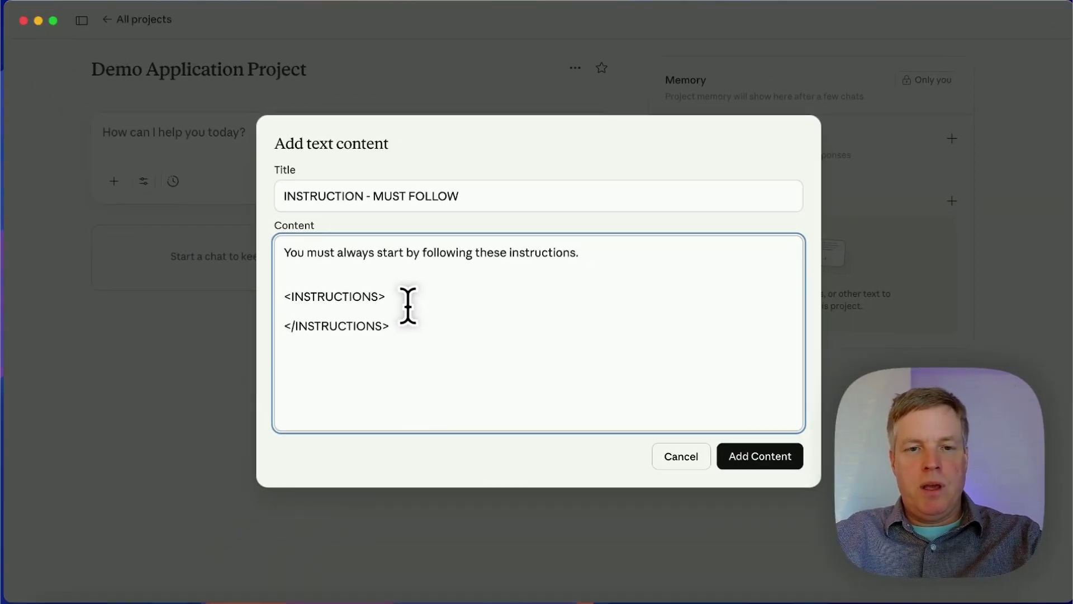
{"action": "key", "text": "Return"}
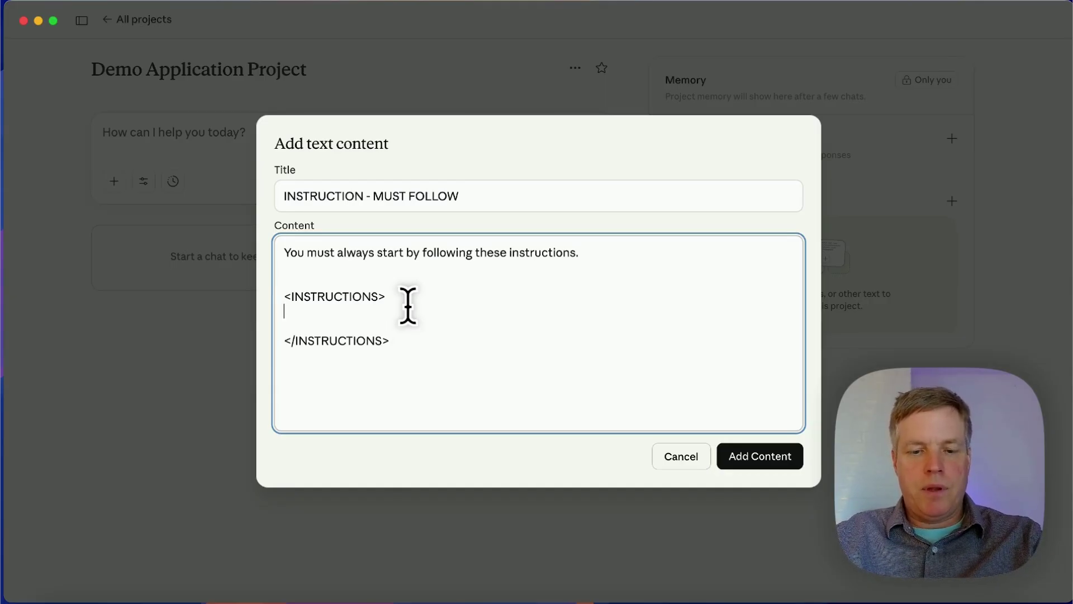
{"action": "type", "text": "Ask"}
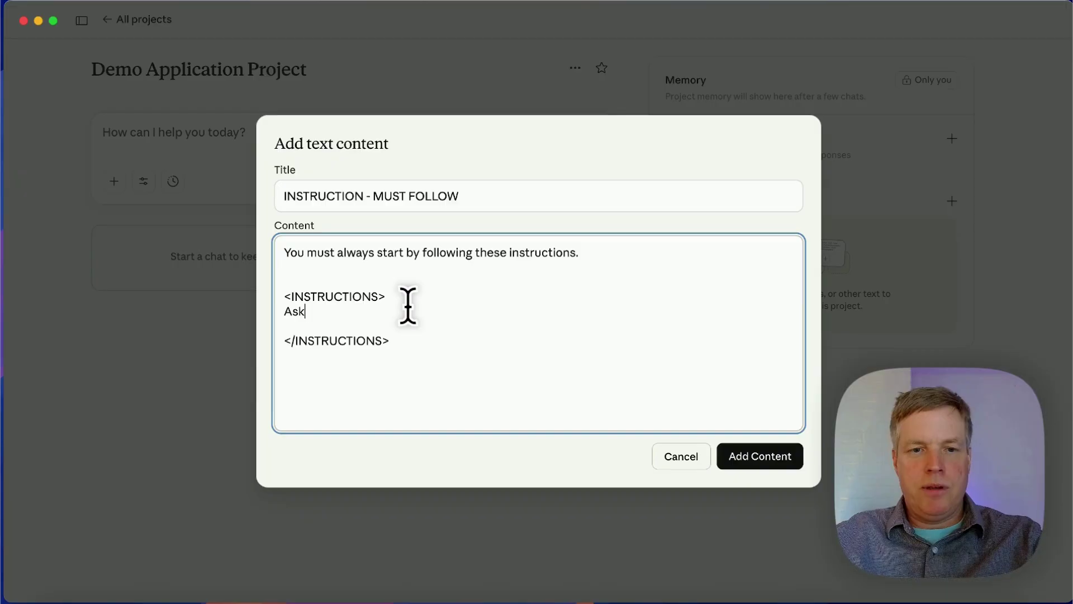
{"action": "type", "text": " me for a top"}
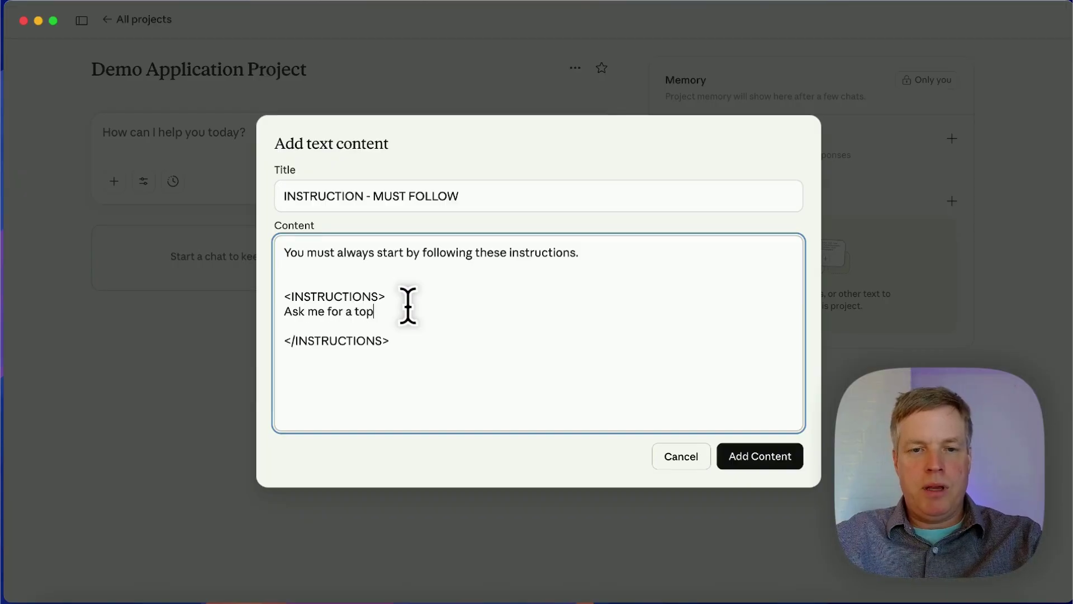
{"action": "type", "text": "ic and wait for "}
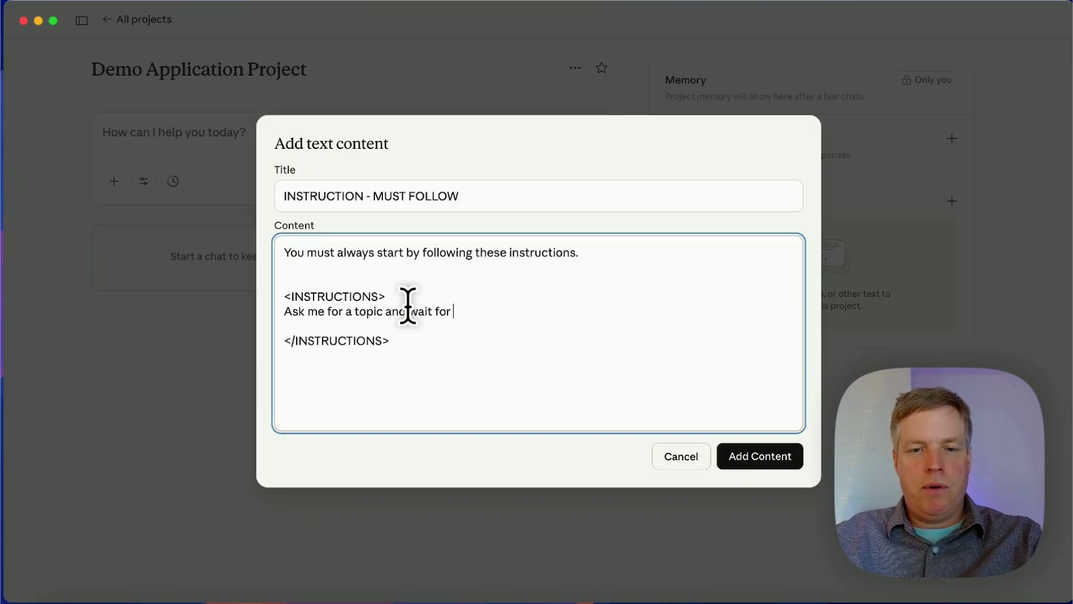
{"action": "type", "text": "my reply."}
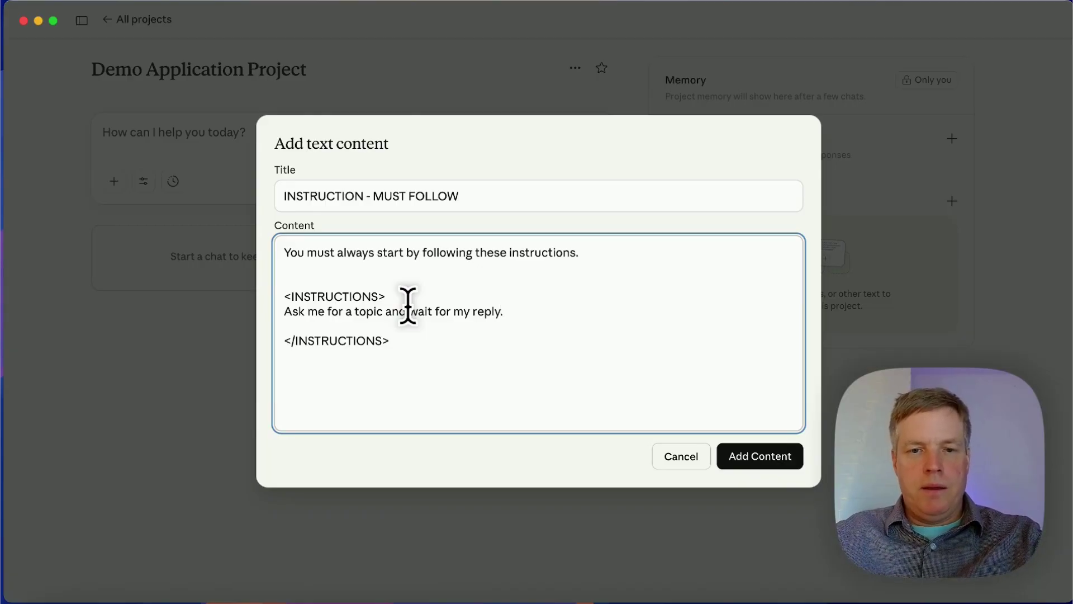
Step: Add the line "Then reply you understand and repeat the topic." directly below the sentence about asking for a topic
{"action": "key", "text": "Return"}
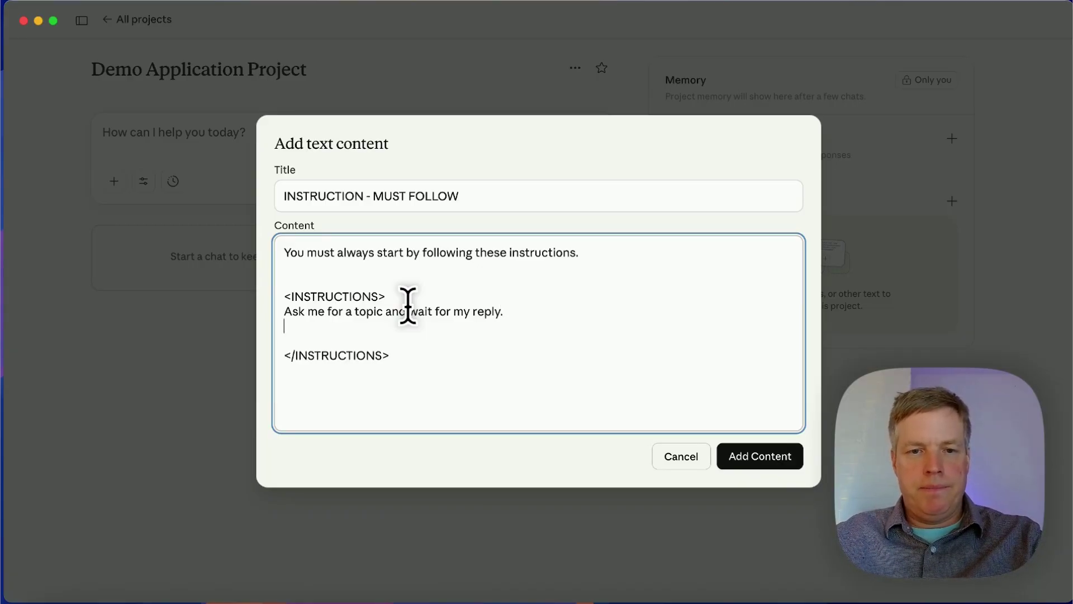
{"action": "key", "text": "Return"}
{"action": "key", "text": "BackSpace"}
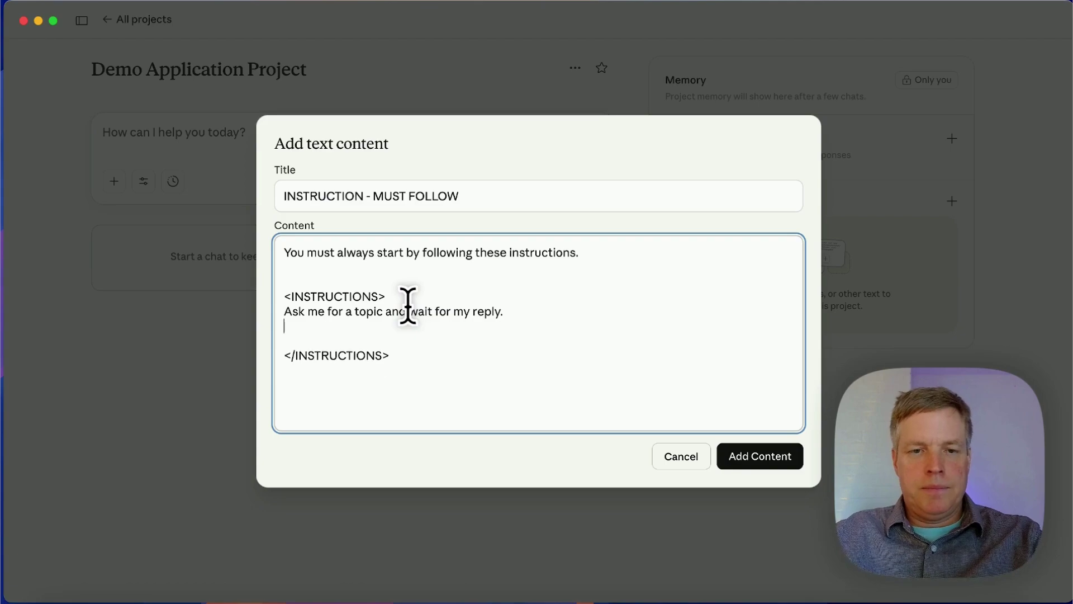
{"action": "type", "text": "Then r"}
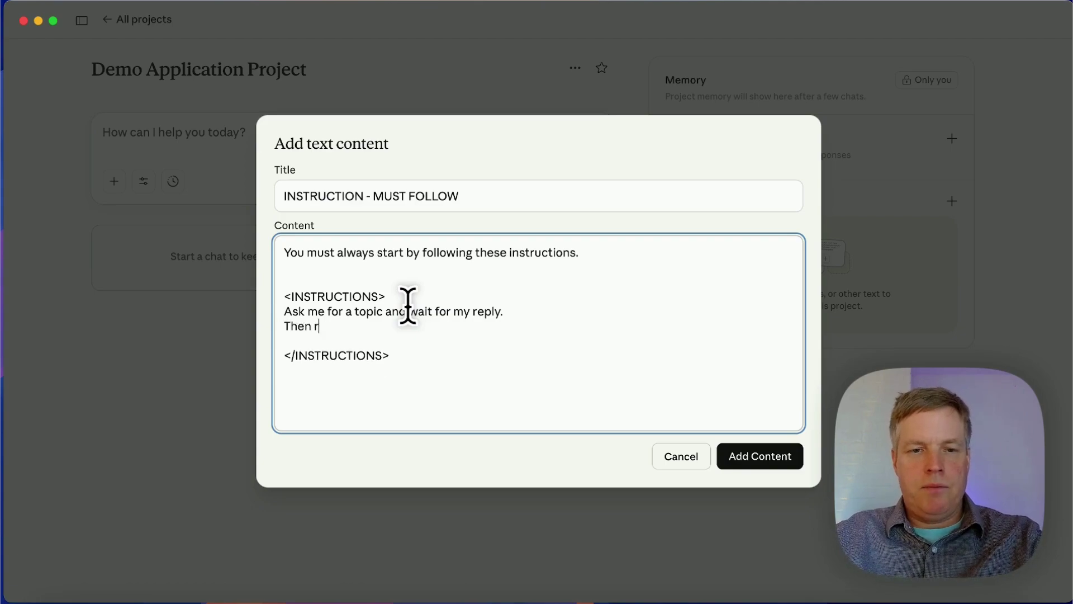
{"action": "type", "text": "eply you und"}
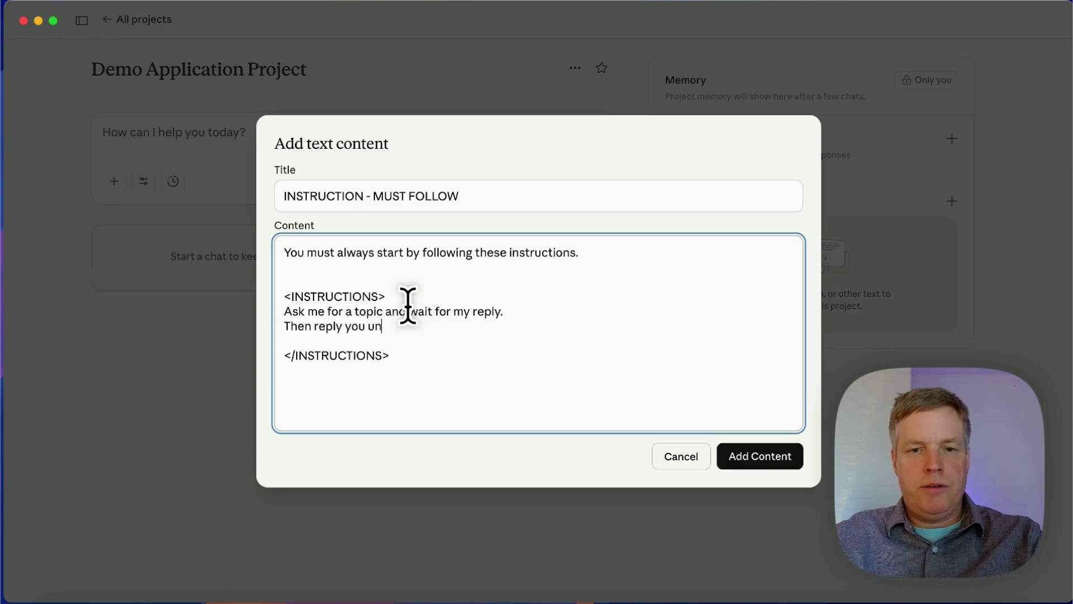
{"action": "key", "text": "BackSpace"}
{"action": "type", "text": "dersta"}
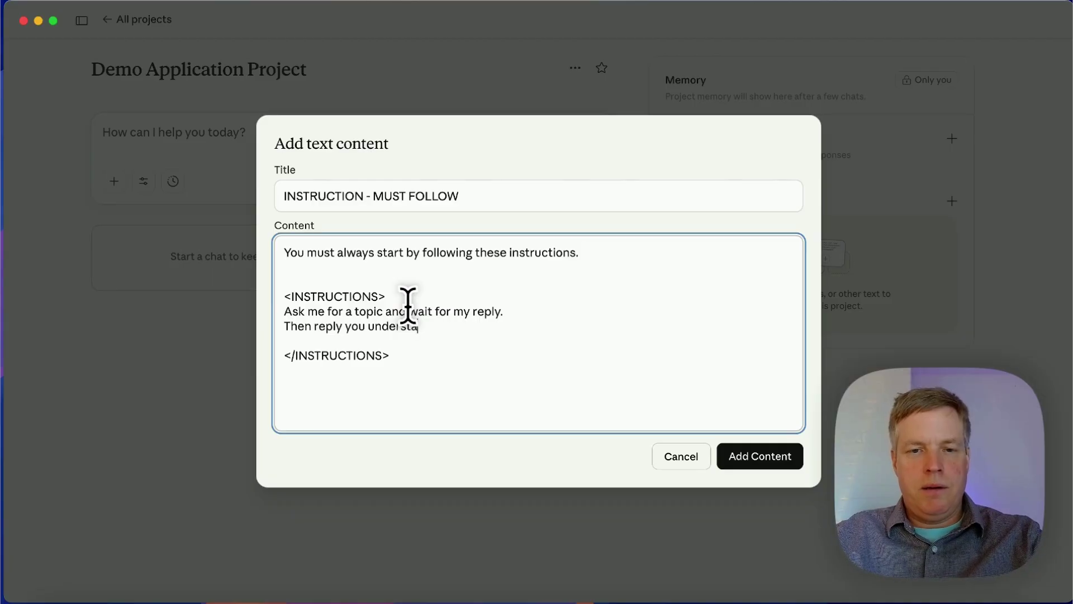
{"action": "type", "text": "nd and repea"}
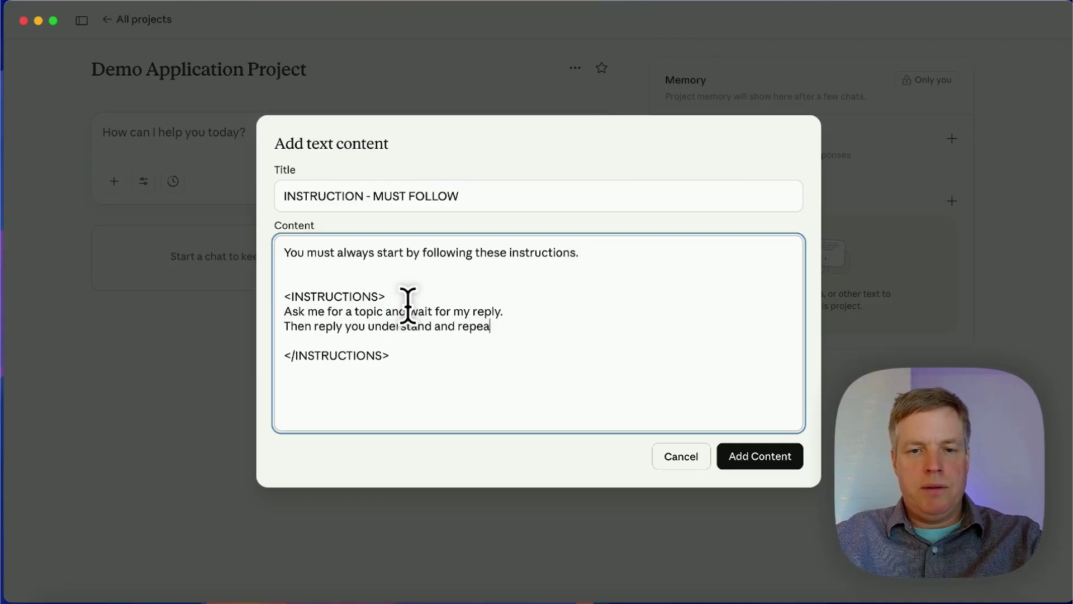
{"action": "type", "text": "t the topic."}
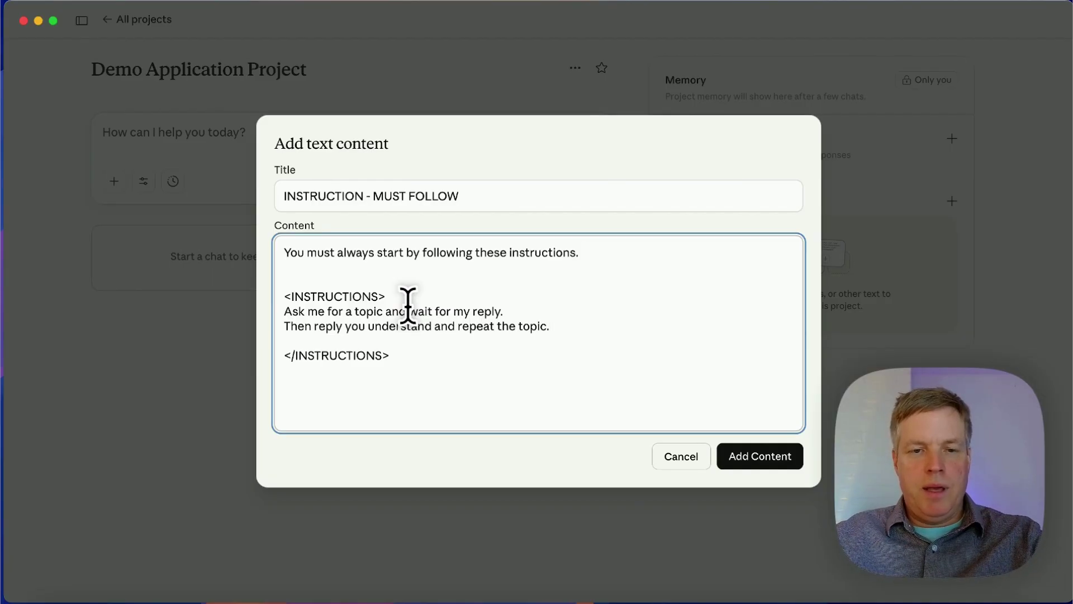
Step: Begin a third instruction line with the words "When I write <HAIKU>"
{"action": "key", "text": "Return"}
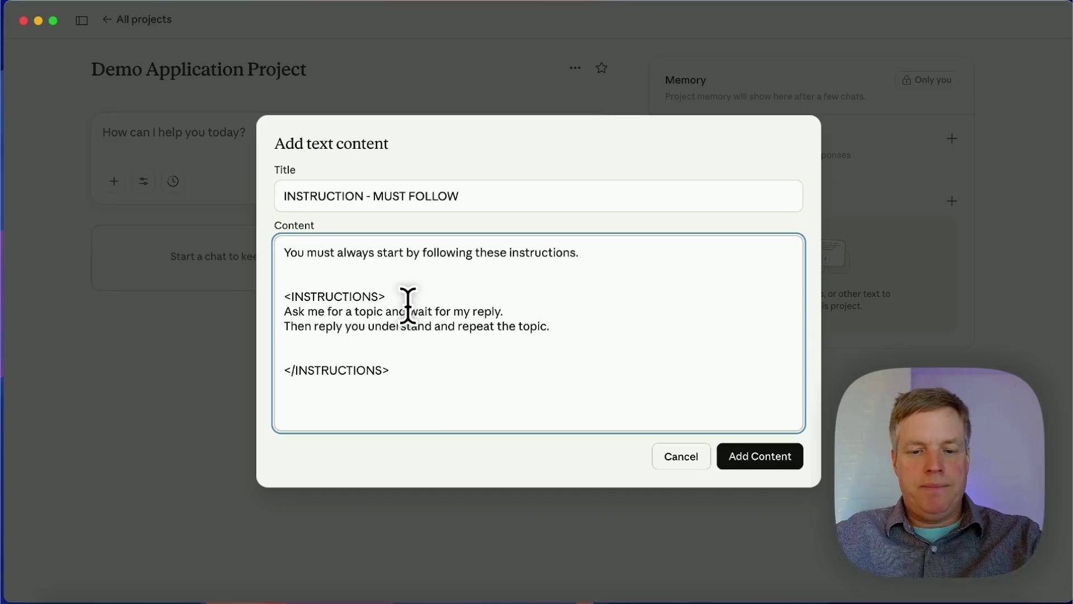
{"action": "type", "text": "What"}
{"action": "key", "text": "BackSpace"}
{"action": "key", "text": "BackSpace"}
{"action": "type", "text": "en"}
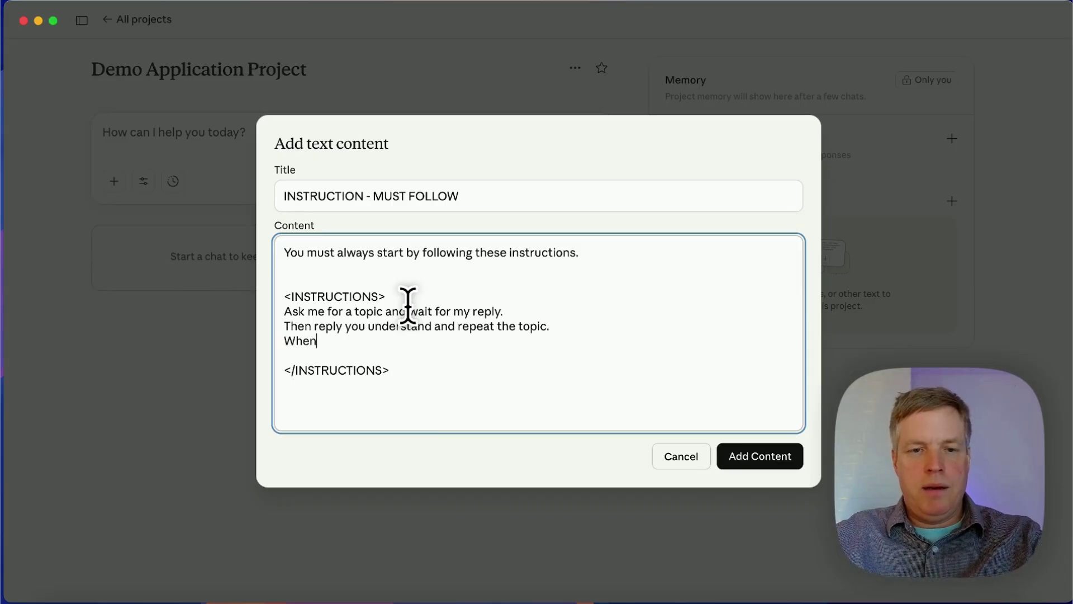
{"action": "type", "text": " I write"}
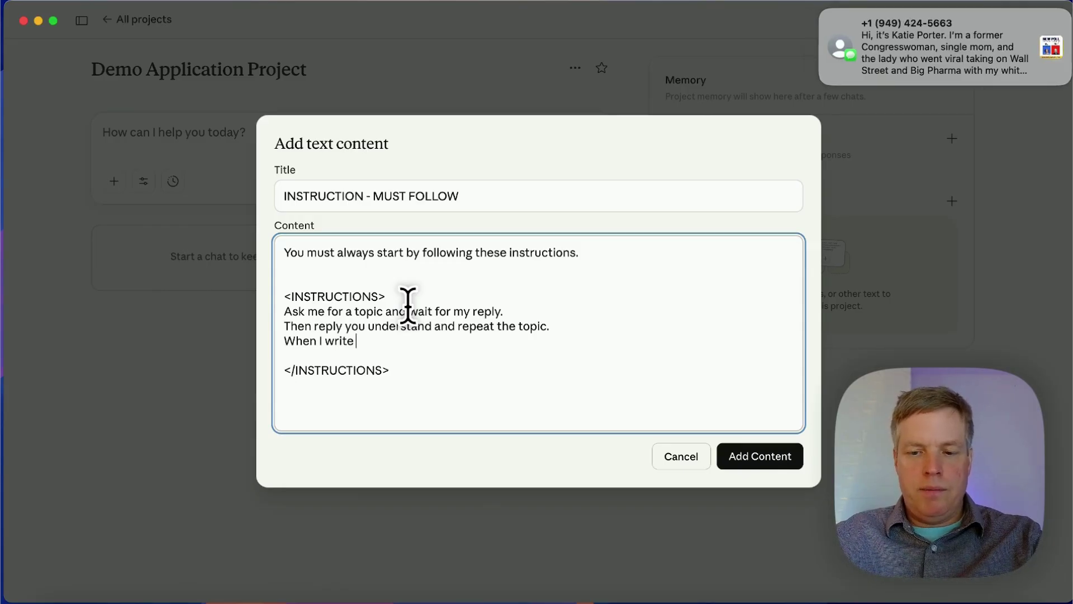
{"action": "type", "text": "<>"}
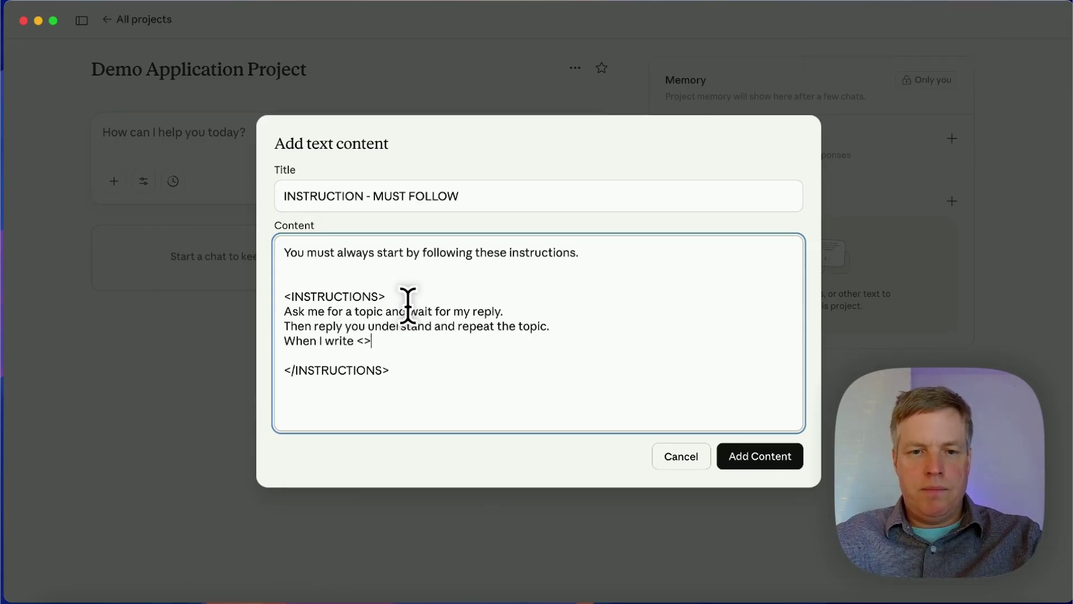
{"action": "key", "text": "Left"}
{"action": "type", "text": "HA"}
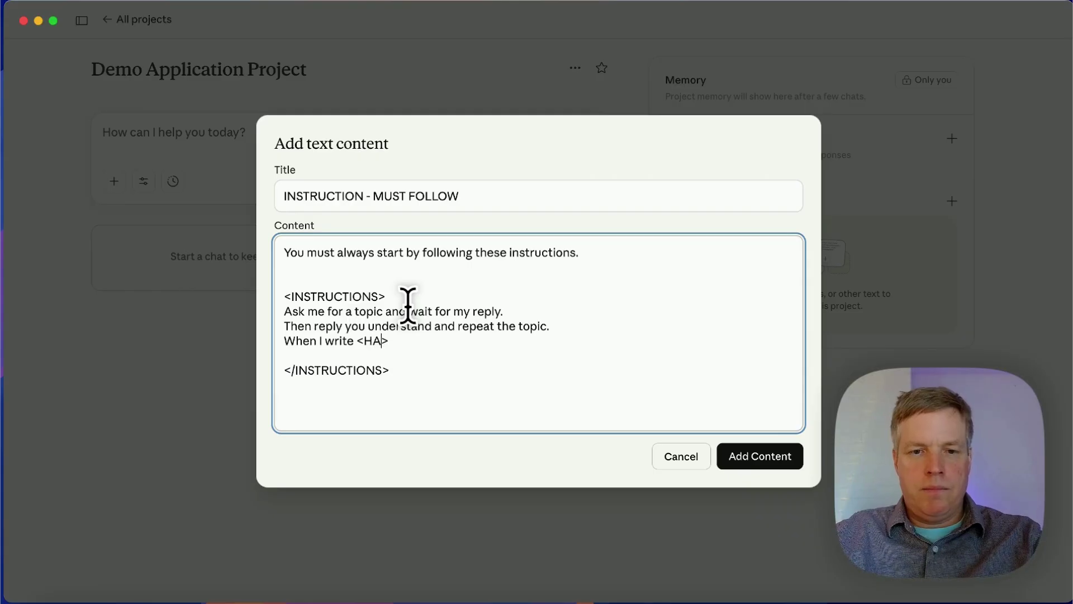
{"action": "type", "text": "IKU"}
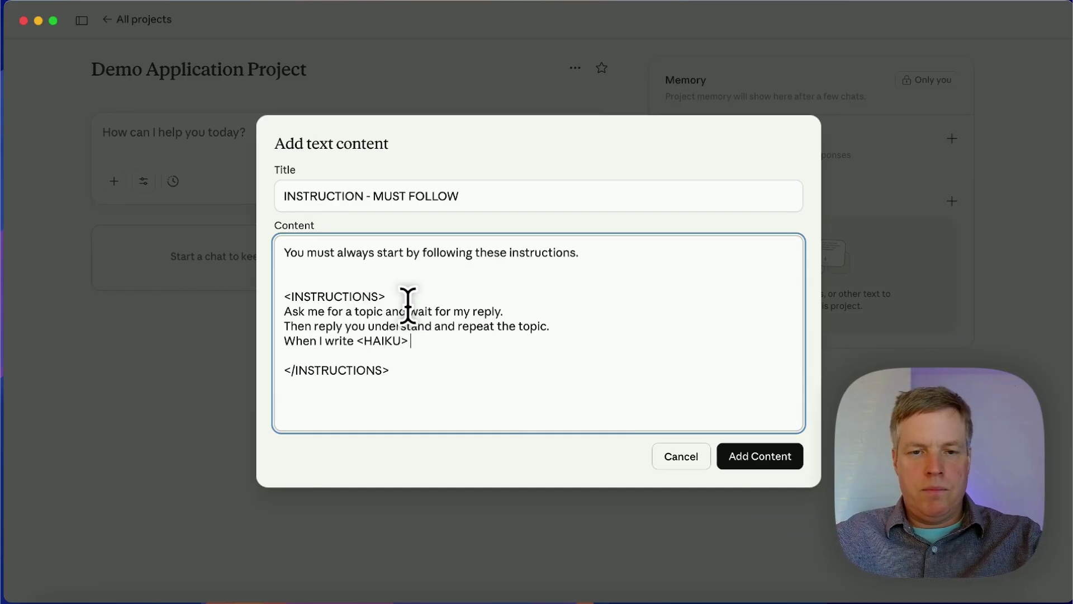
Step: Complete the <HAIKU> line with "you are to write an upbeat haiku."
{"action": "type", "text": " you are to write a "}
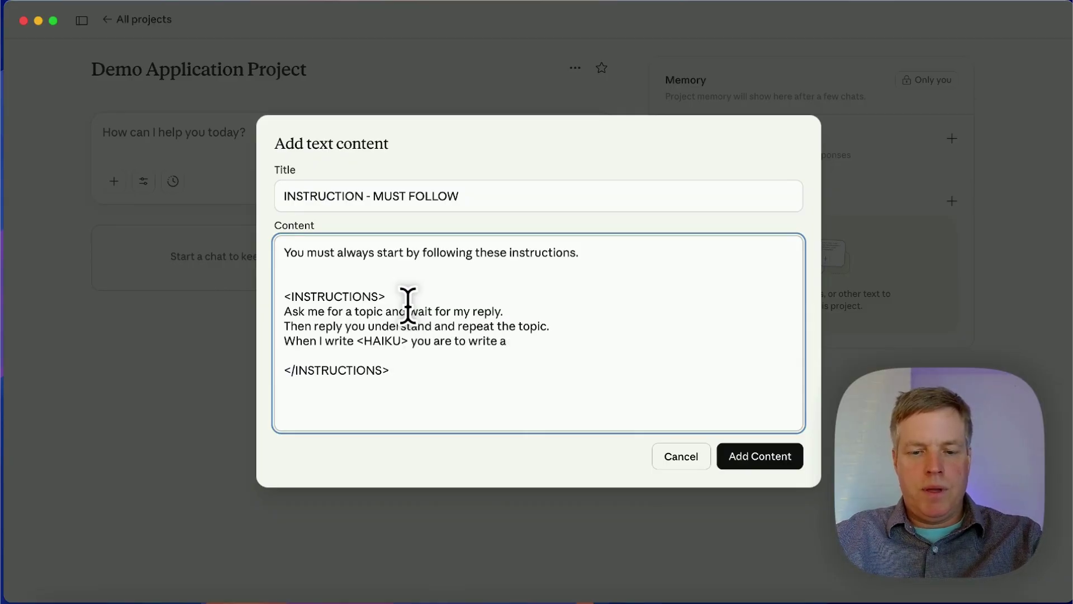
{"action": "type", "text": "hap"}
{"action": "key", "text": "BackSpace"}
{"action": "key", "text": "BackSpace"}
{"action": "key", "text": "BackSpace"}
{"action": "key", "text": "BackSpace"}
{"action": "type", "text": "n"}
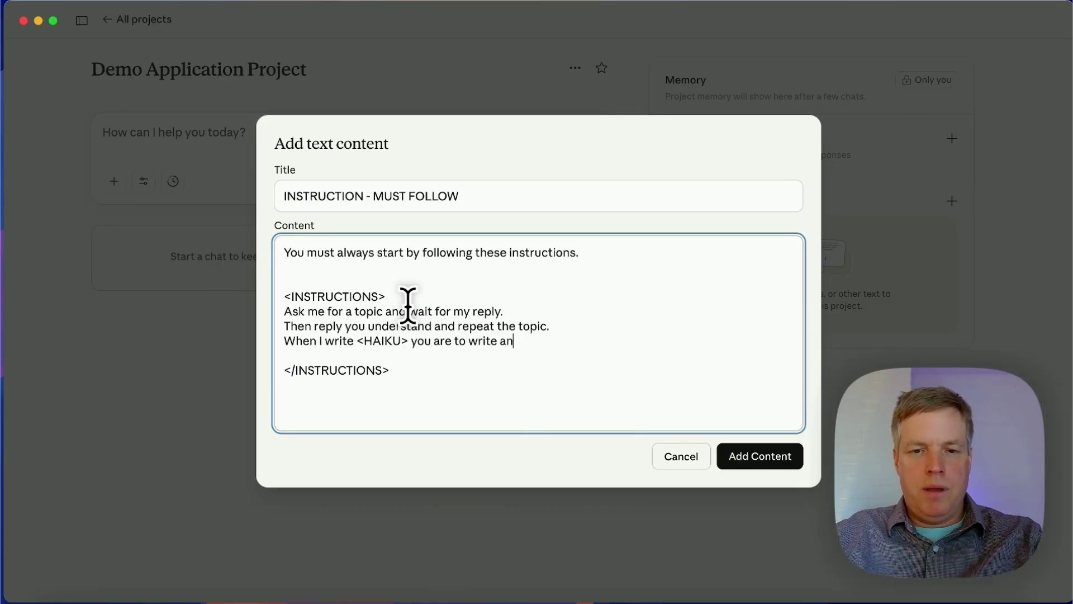
{"action": "type", "text": " upbeat"}
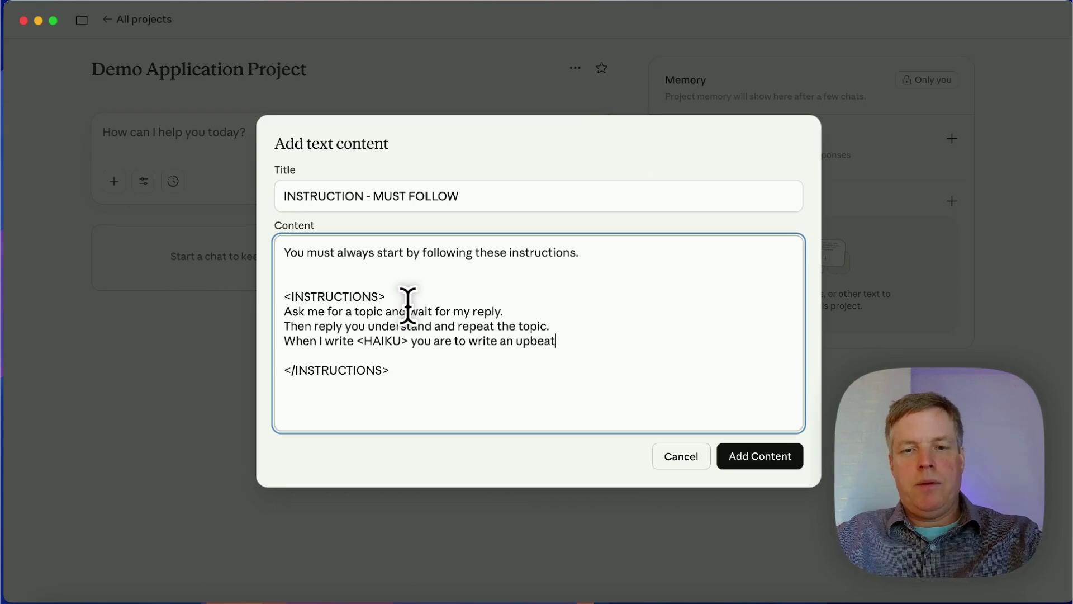
{"action": "type", "text": " hu"}
{"action": "key", "text": "BackSpace"}
{"action": "type", "text": "ai"}
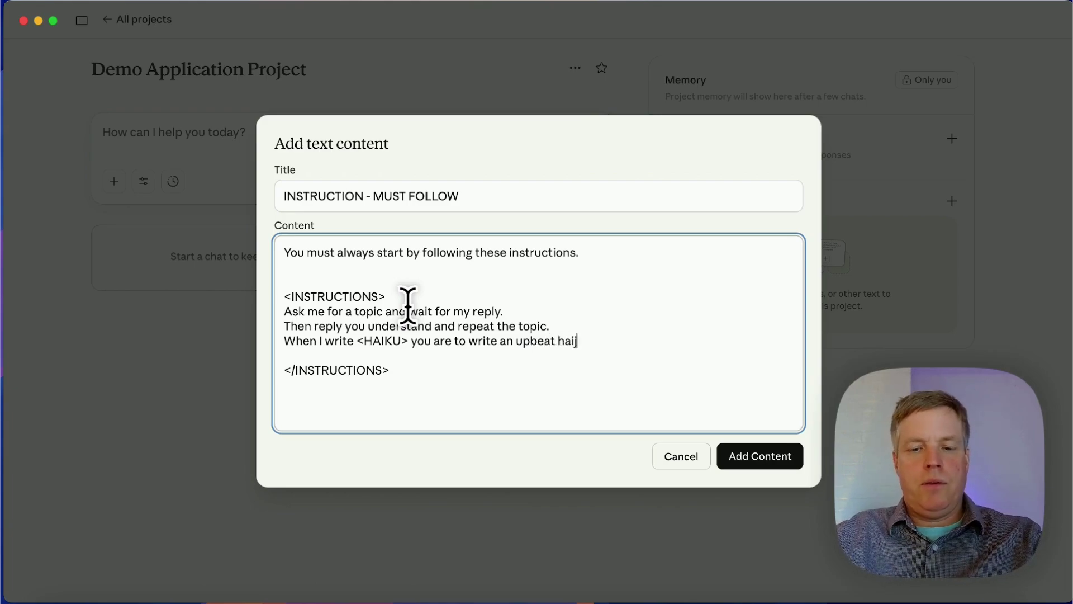
{"action": "type", "text": "ku."}
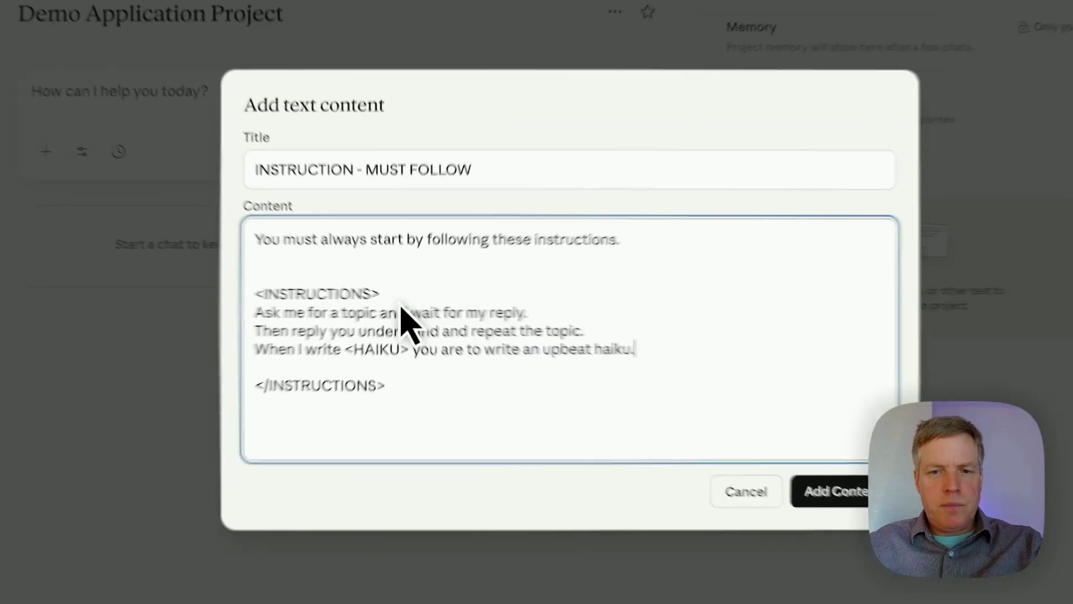
Step: Append the sentence "Summarize the available commands." to the end of the "Then reply you understand" line
{"action": "left_click", "coordinate": [547, 325]}
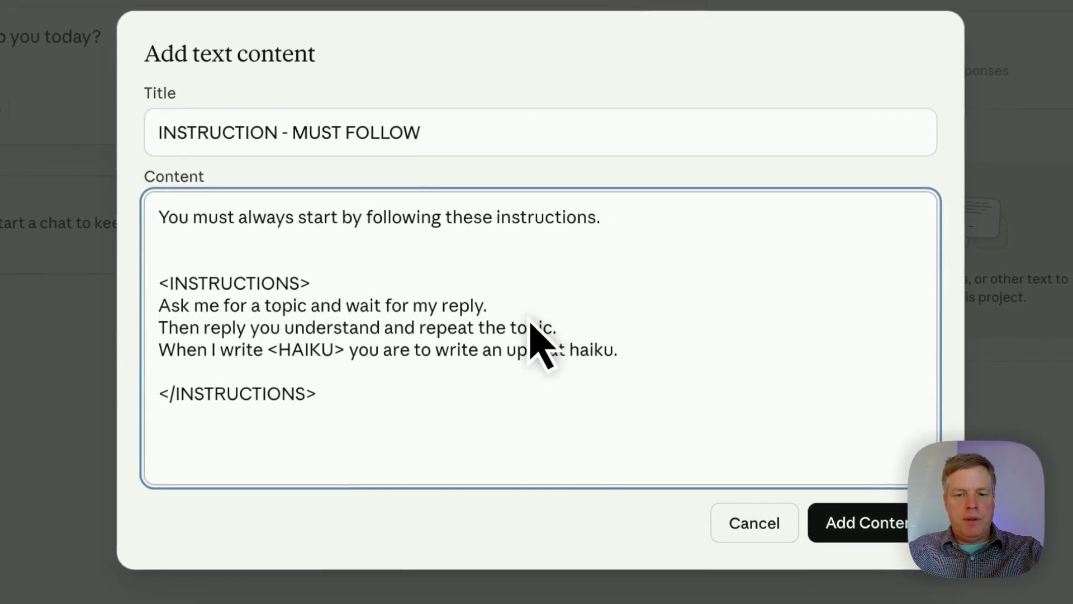
{"action": "type", "text": "Summari"}
{"action": "type", "text": "ze "}
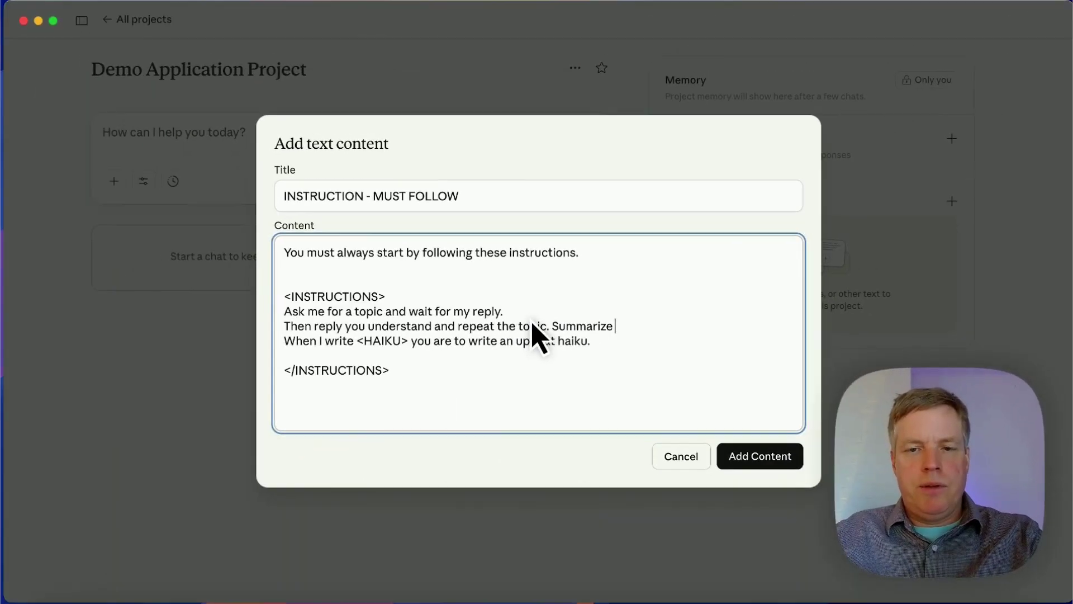
{"action": "type", "text": "the available"}
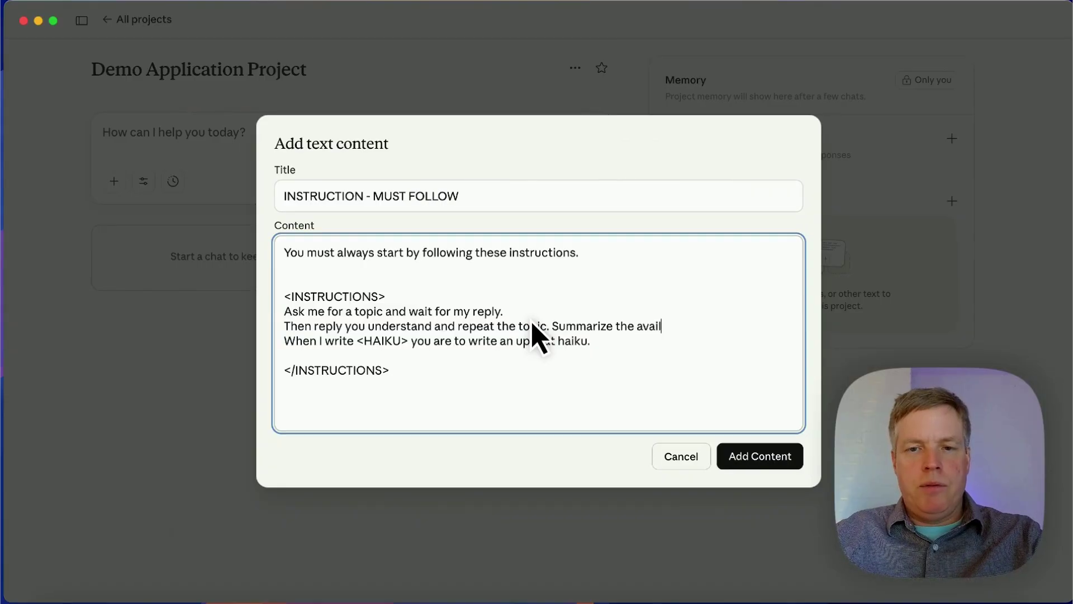
{"action": "type", "text": " commands."}
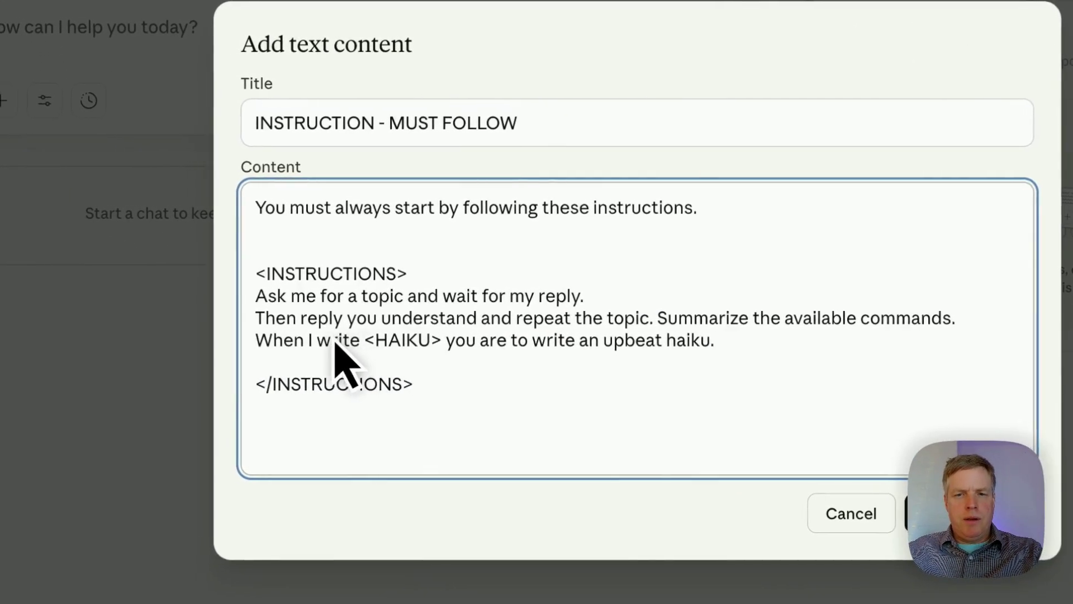
Step: Insert an opening <COMMAND> tag on its own line directly above the <HAIKU> sentence
{"action": "left_click", "coordinate": [282, 341]}
{"action": "key", "text": "Return"}
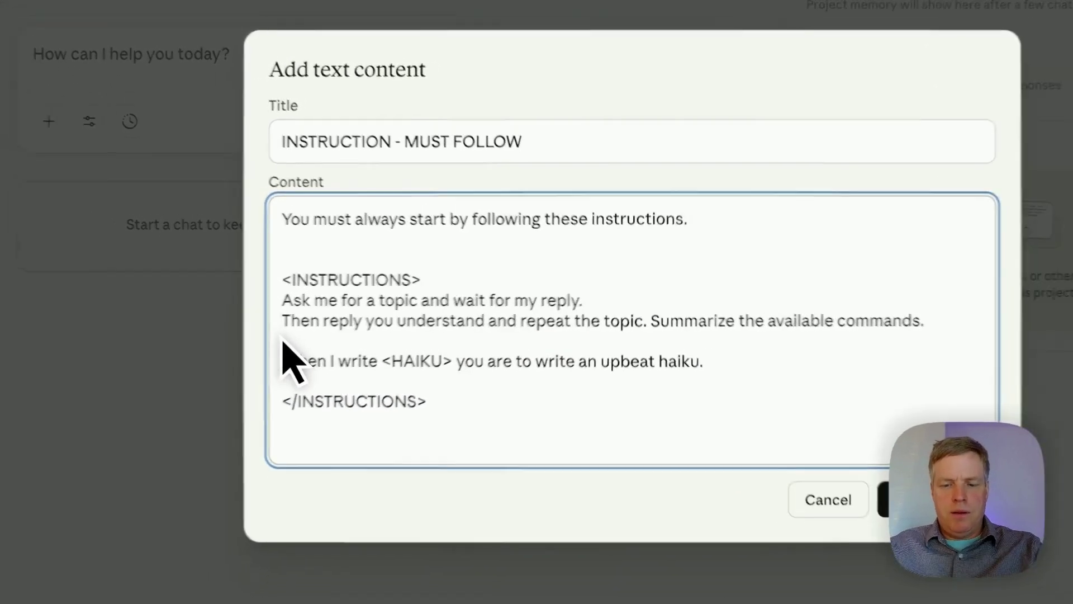
{"action": "key", "text": "Up"}
{"action": "type", "text": "<COMMAND>"}
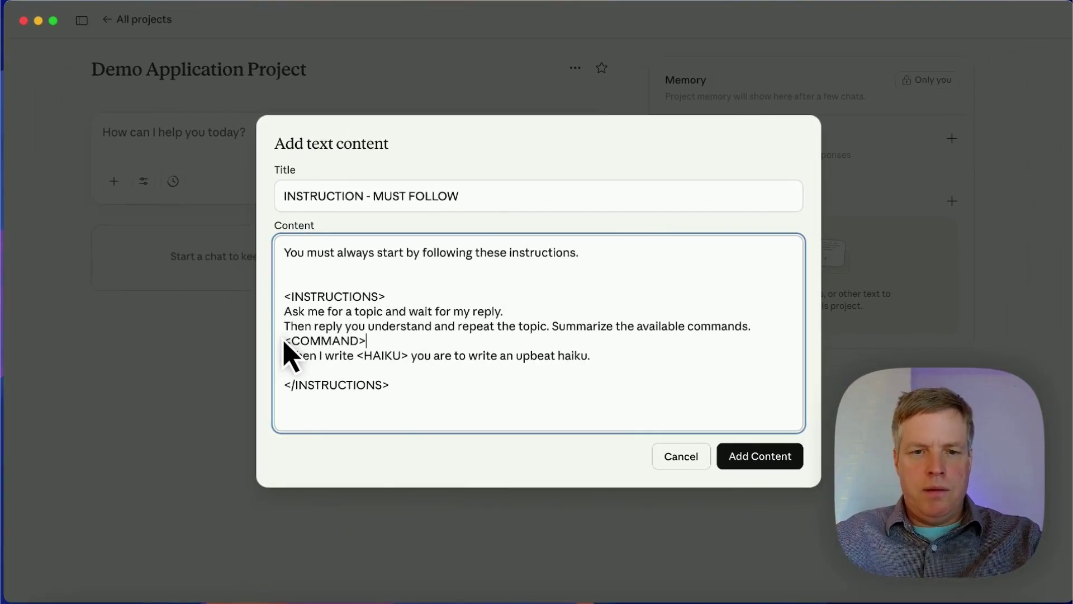
Step: Copy the <COMMAND> tag to the blank line below the <HAIKU> sentence and turn the copy into the closing tag </COMMAND>
{"action": "left_click_drag", "start_coordinate": [366, 342], "coordinate": [280, 338]}
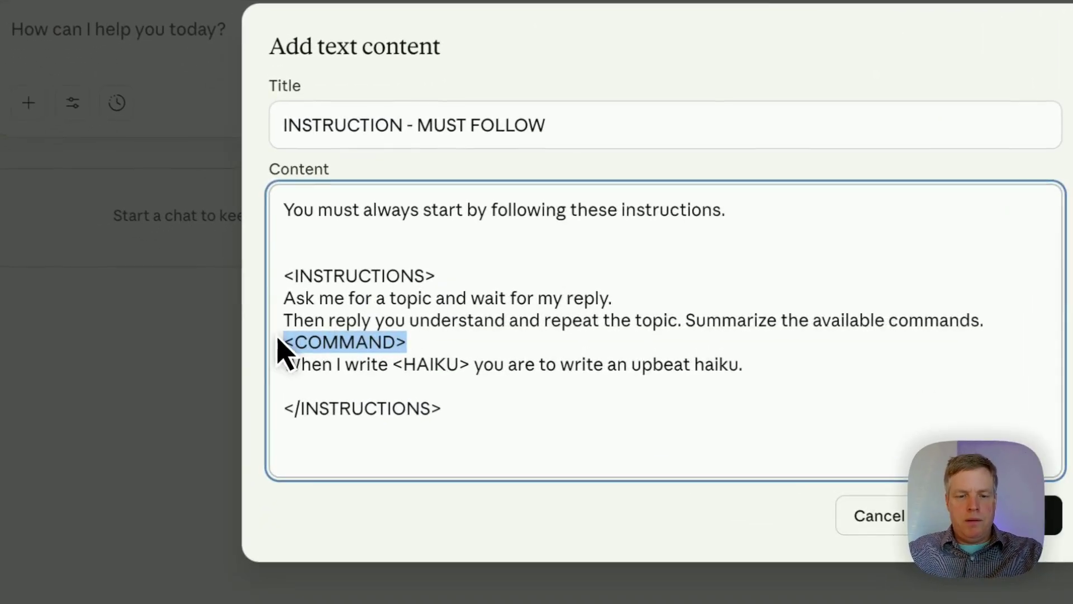
{"action": "key", "text": "ctrl+c"}
{"action": "left_click", "coordinate": [292, 382]}
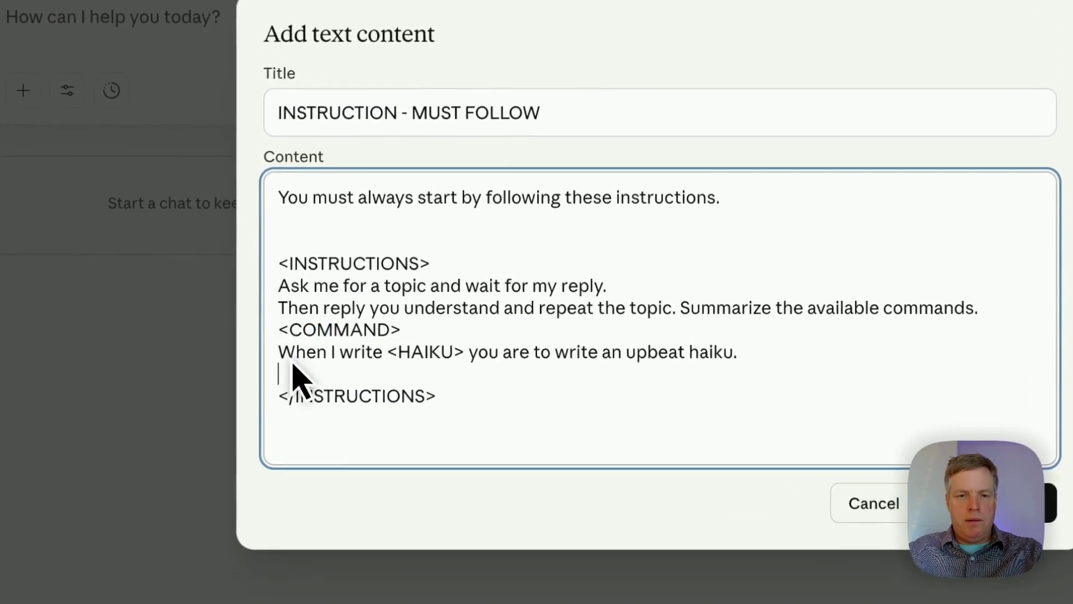
{"action": "key", "text": "ctrl+v"}
{"action": "left_click", "coordinate": [290, 373]}
{"action": "type", "text": "/"}
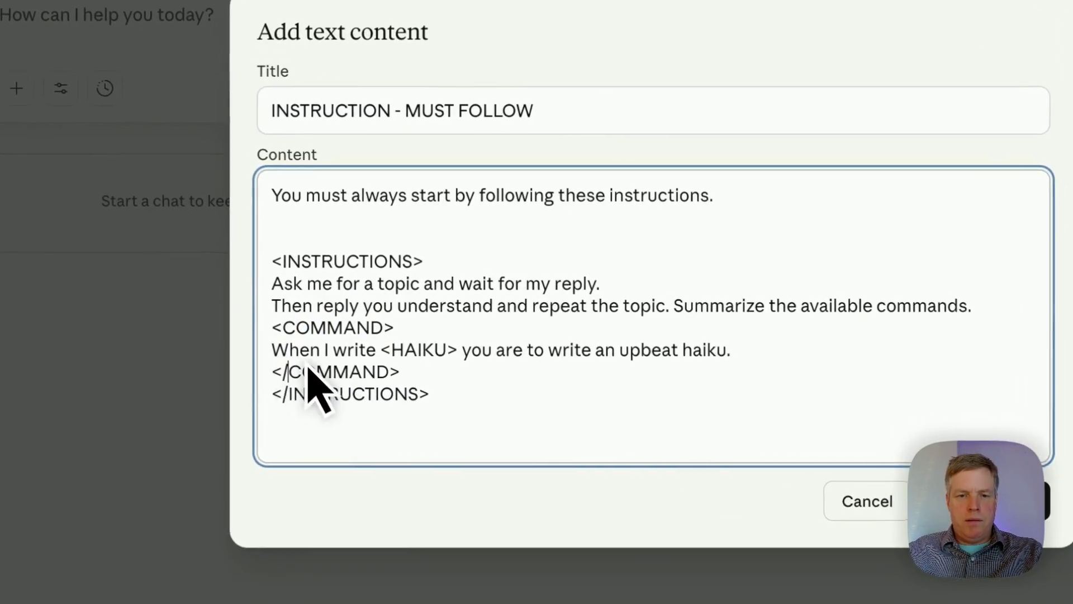
Step: Add a second, empty <COMMAND> and </COMMAND> tag pair below the first command block, separated from it by a blank line
{"action": "left_click", "coordinate": [427, 373]}
{"action": "key", "text": "Return"}
{"action": "key", "text": "Return"}
{"action": "key", "text": "ctrl+v"}
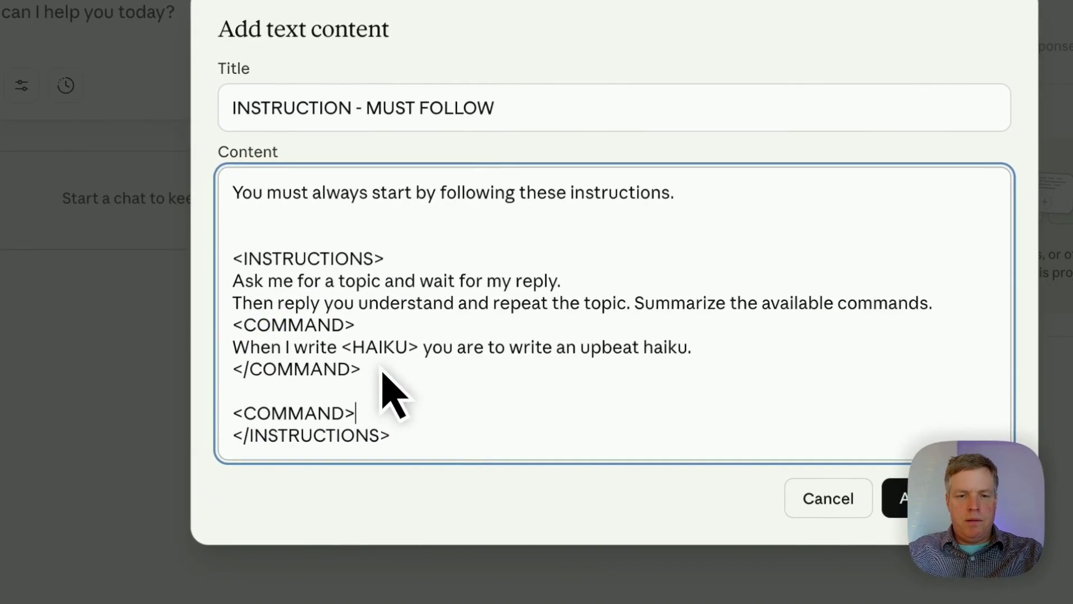
{"action": "key", "text": "Return"}
{"action": "key", "text": "ctrl+v"}
{"action": "key", "text": "Left"}
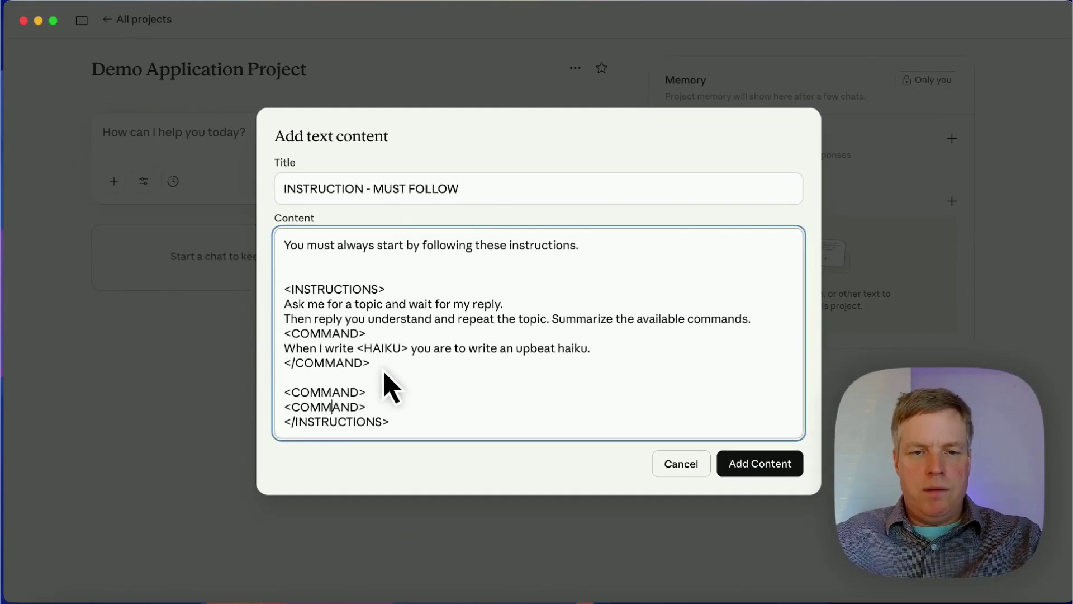
{"action": "type", "text": "/"}
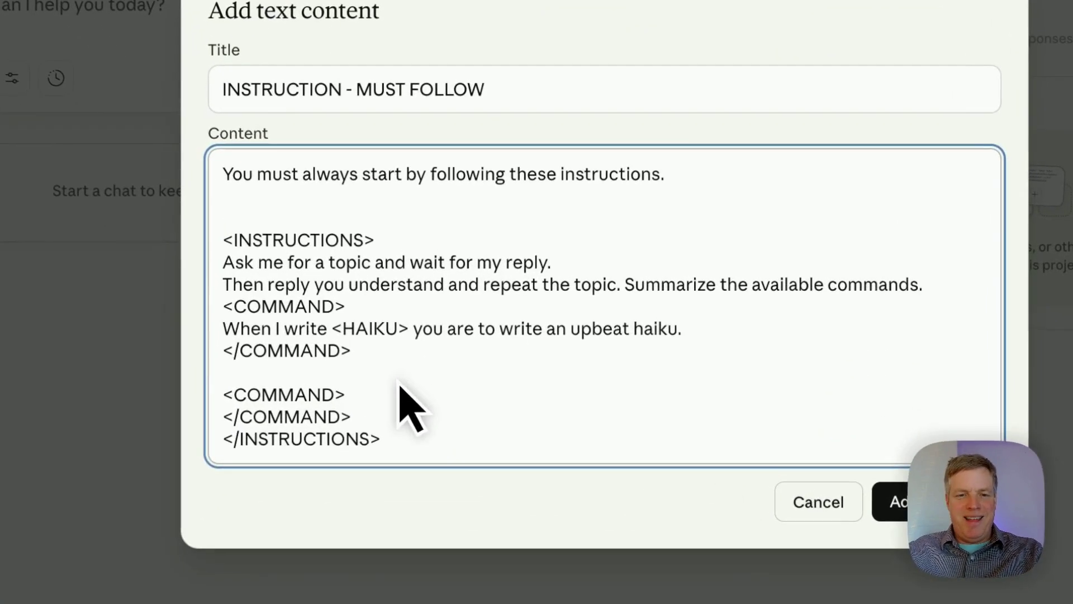
Step: Copy the "When I write <HAIKU>" sentence onto a new line between the second pair of COMMAND tags
{"action": "left_click", "coordinate": [399, 387]}
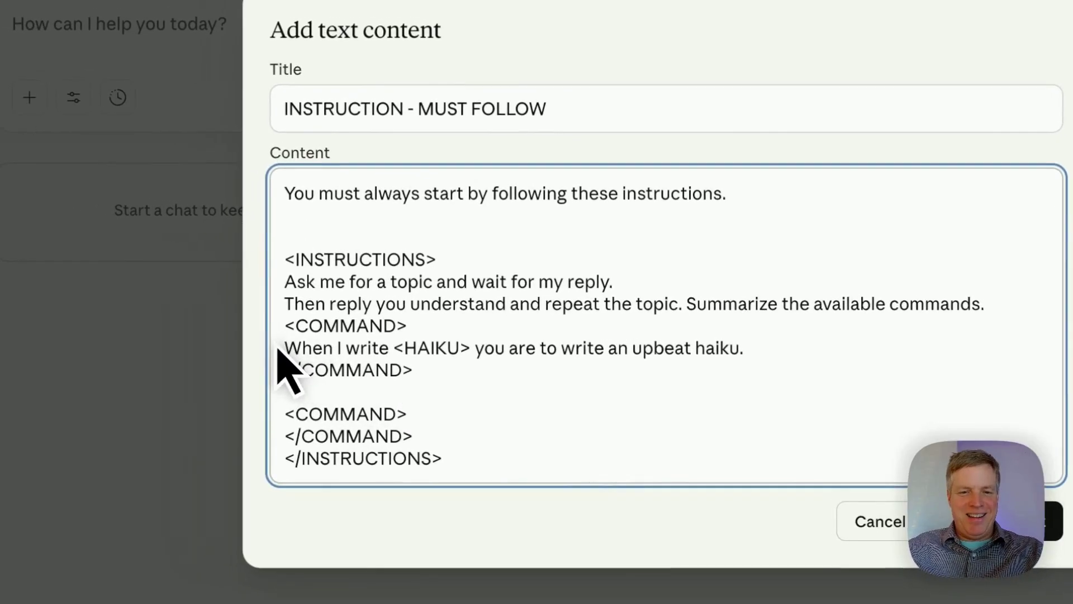
{"action": "left_click_drag", "start_coordinate": [281, 348], "coordinate": [727, 351]}
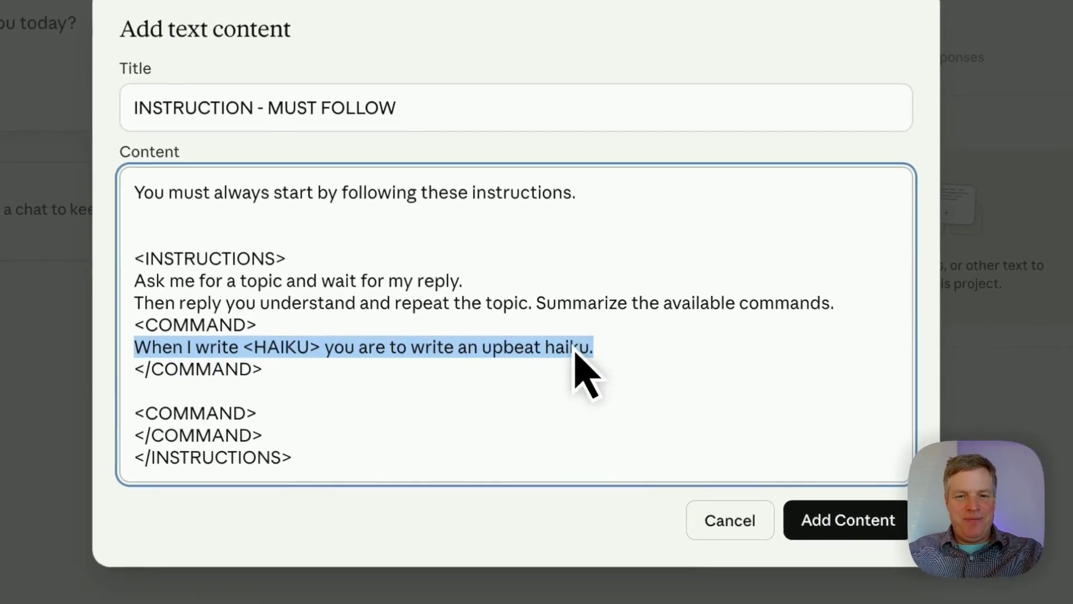
{"action": "key", "text": "ctrl+c"}
{"action": "left_click", "coordinate": [431, 408]}
{"action": "key", "text": "Return"}
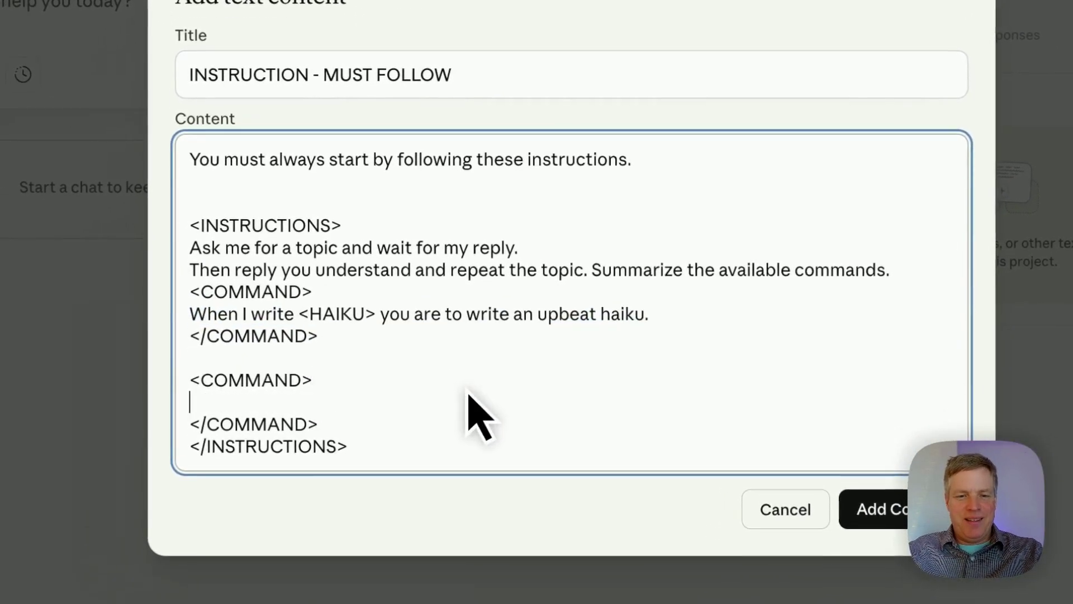
{"action": "key", "text": "ctrl+v"}
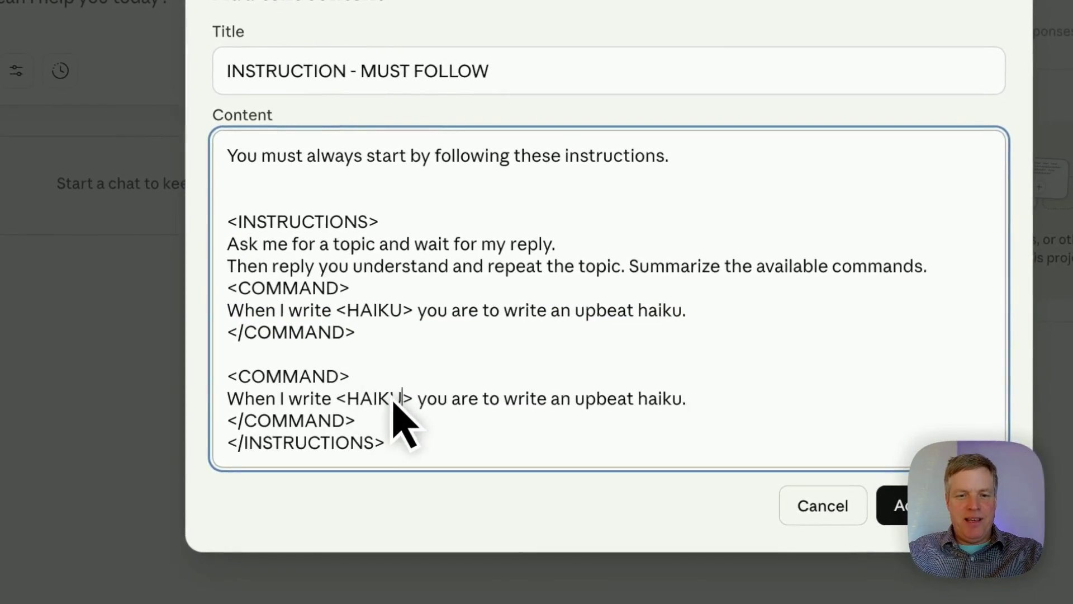
Step: Change the copied sentence to read "When I write <JOKE> you are to write an upbeat joke."
{"action": "double_click", "coordinate": [396, 402]}
{"action": "type", "text": "JOKE"}
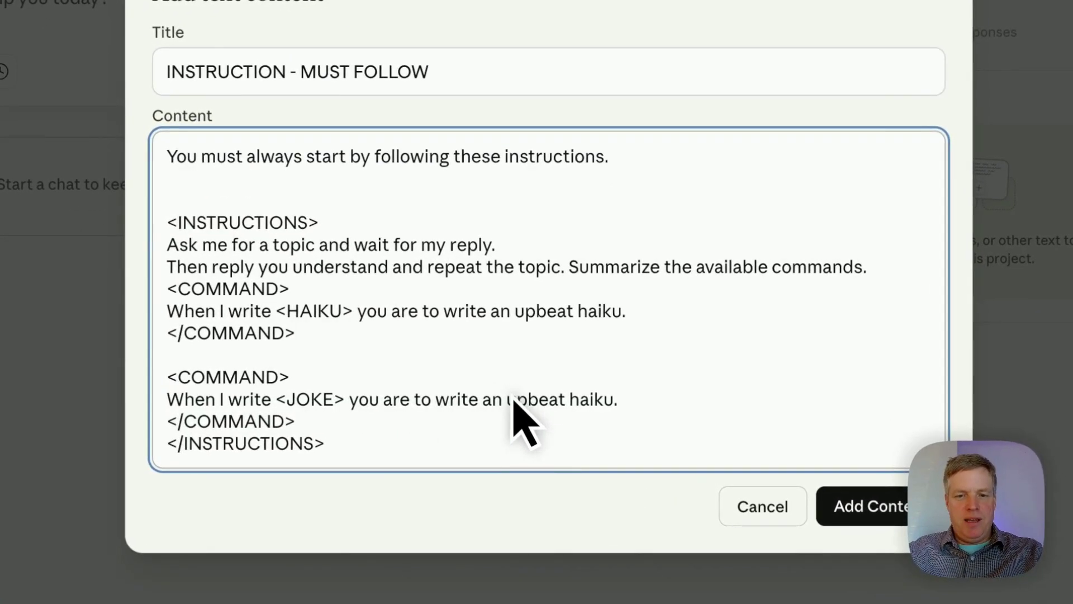
{"action": "double_click", "coordinate": [580, 399]}
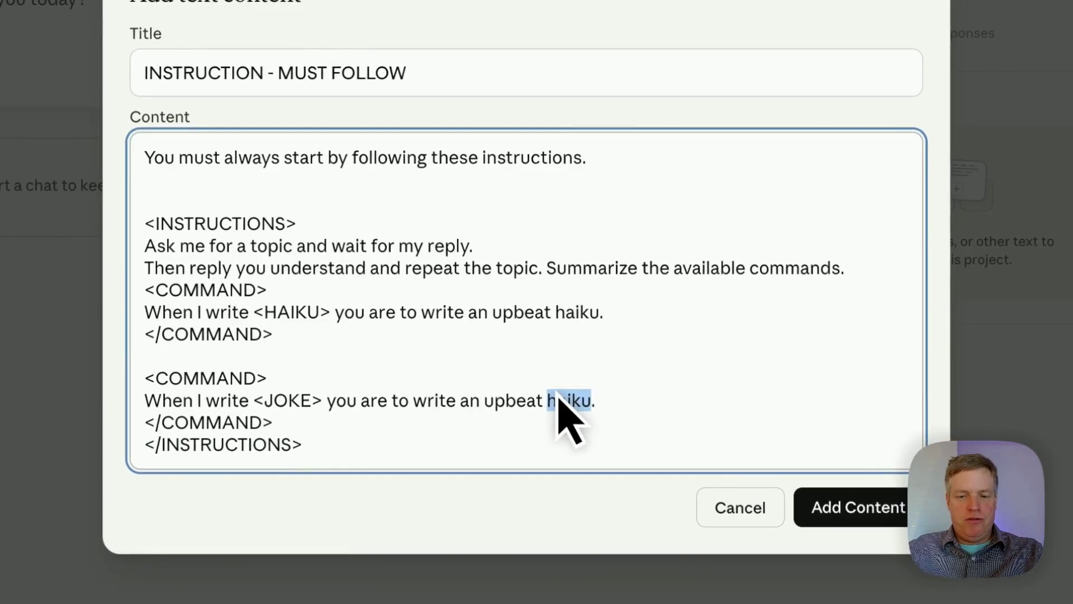
{"action": "type", "text": "joke"}
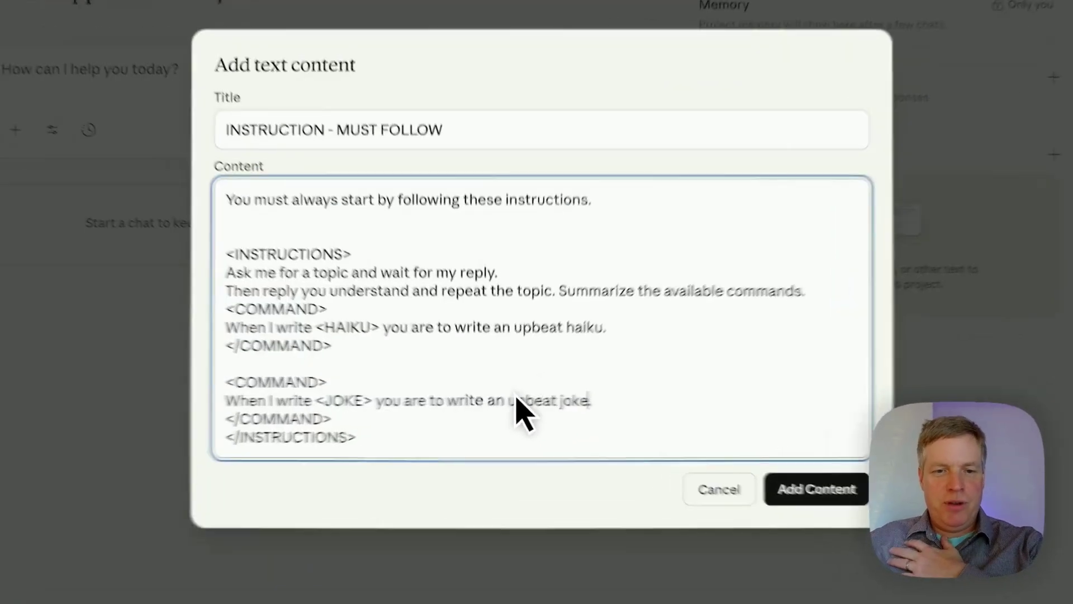
Step: Insert blank lines before </INSTRUCTIONS>, above the first <COMMAND> and below <INSTRUCTIONS>, and add the finished text to the project
{"action": "left_click", "coordinate": [438, 423]}
{"action": "key", "text": "Return"}
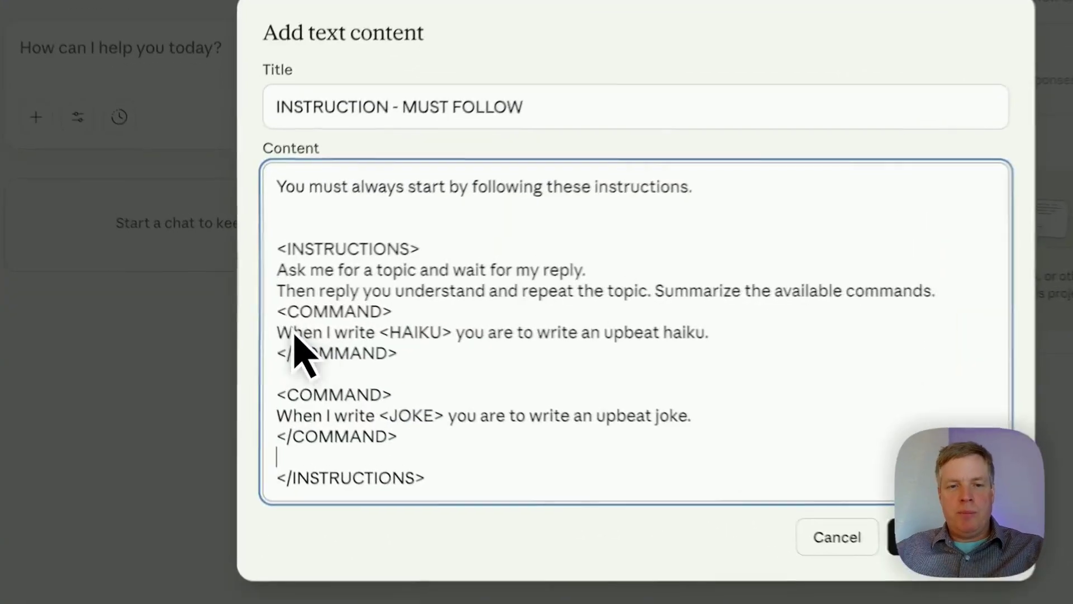
{"action": "left_click", "coordinate": [276, 312]}
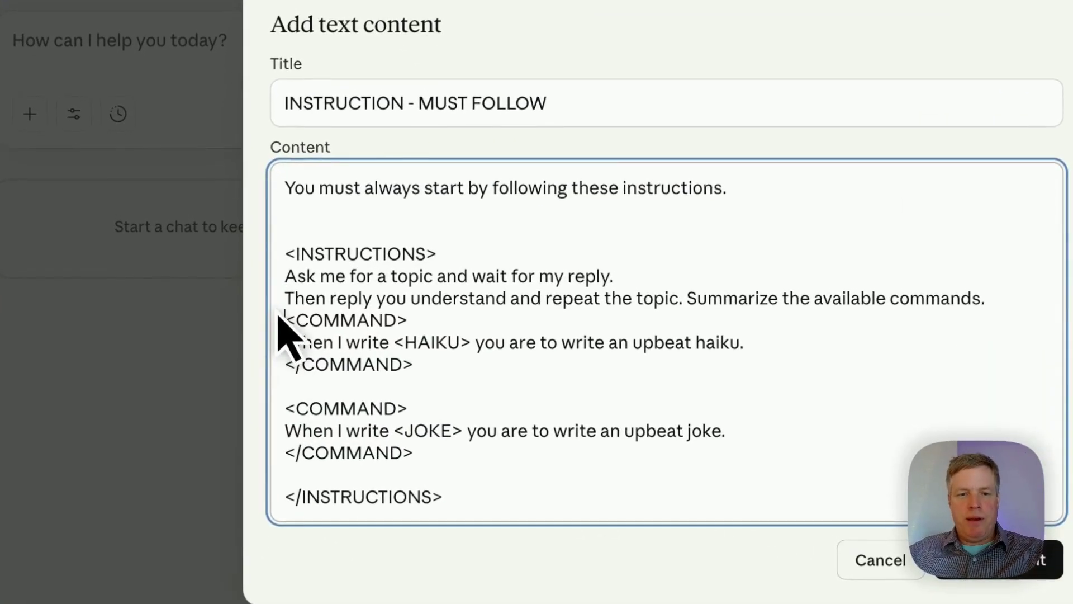
{"action": "key", "text": "Return"}
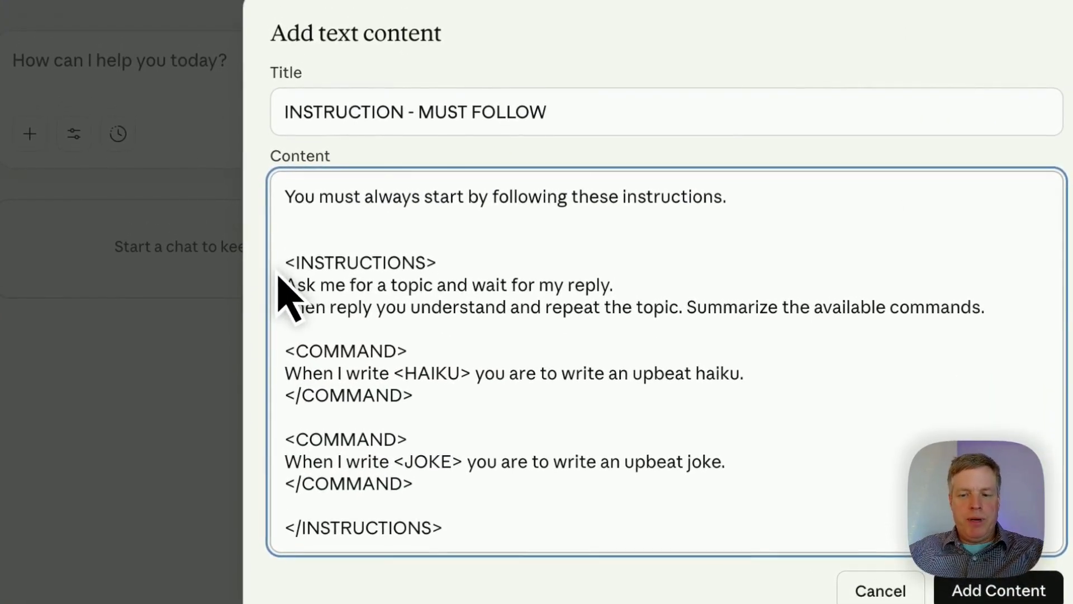
{"action": "left_click", "coordinate": [280, 277]}
{"action": "key", "text": "Return"}
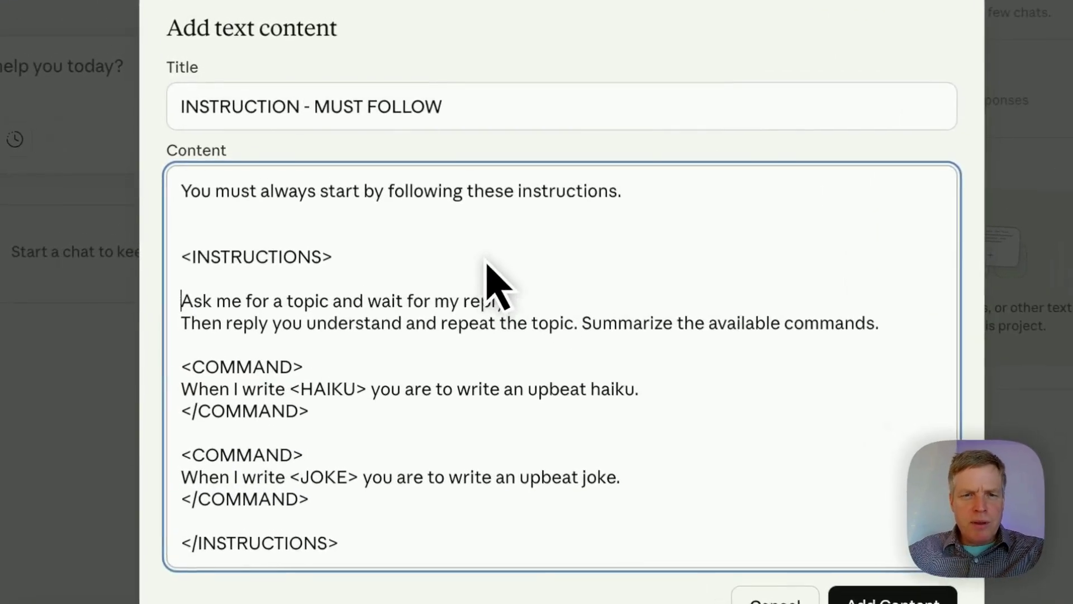
{"action": "left_click", "coordinate": [760, 524]}
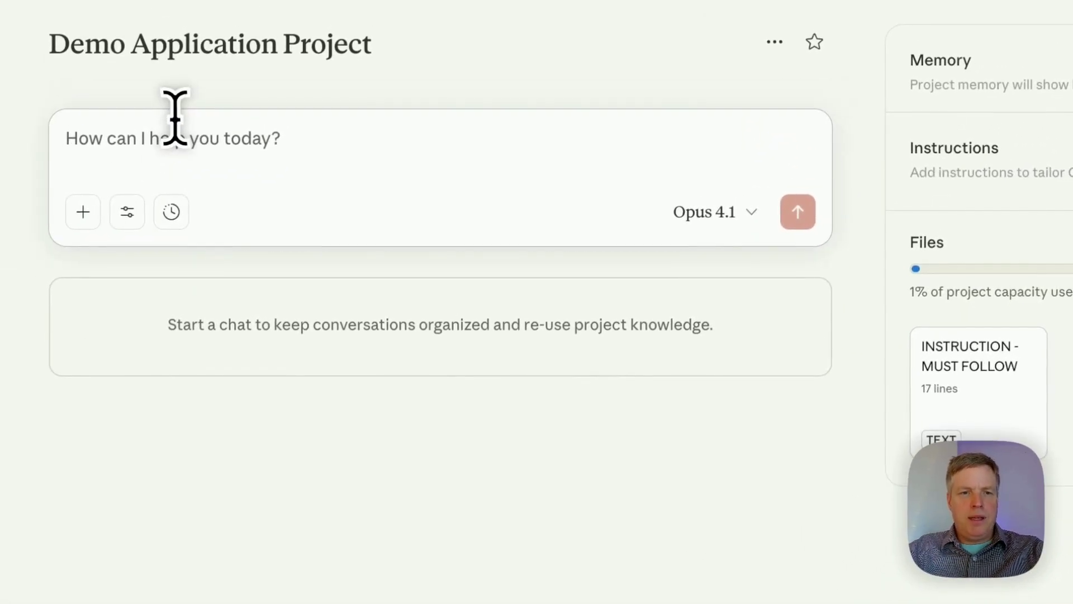
Step: Start a project chat with the message "Hello" and reply with the topic "Going to the beach"
{"action": "type", "text": "Hello"}
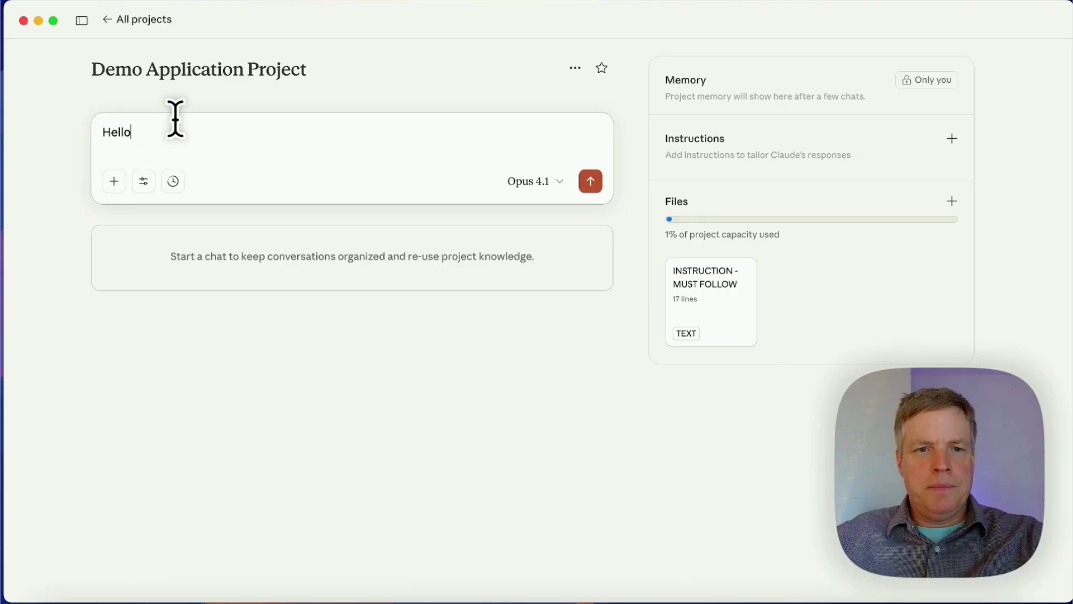
{"action": "key", "text": "Return"}
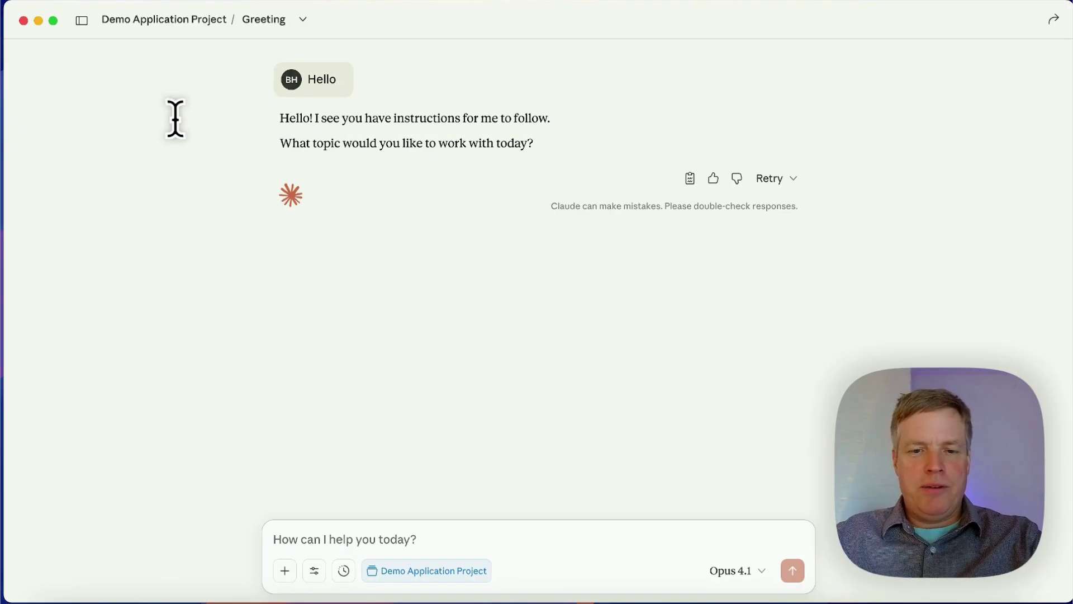
{"action": "type", "text": "Going to"}
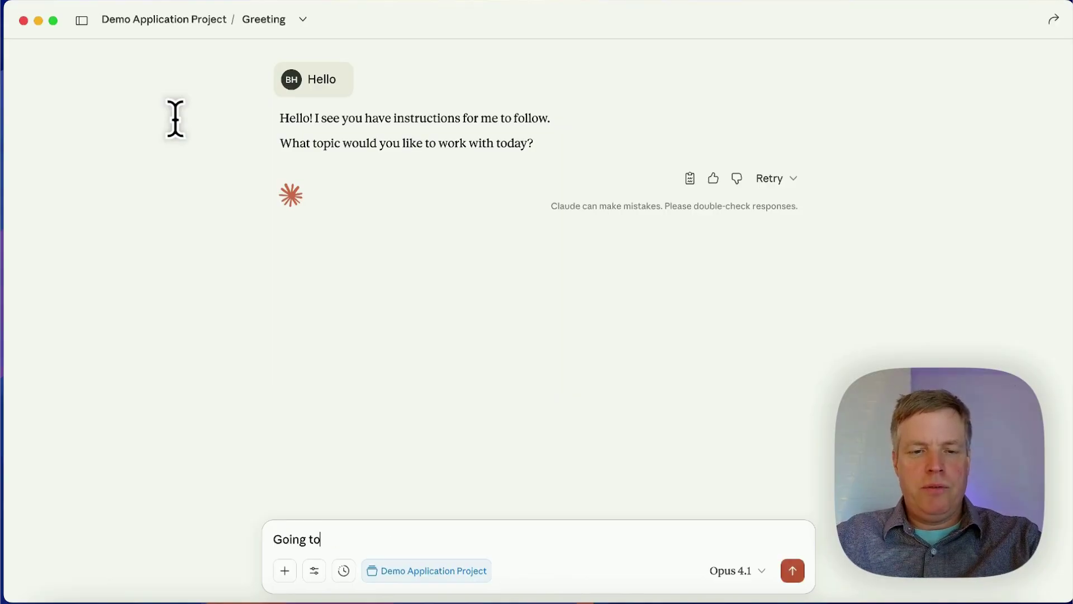
{"action": "type", "text": " the beach"}
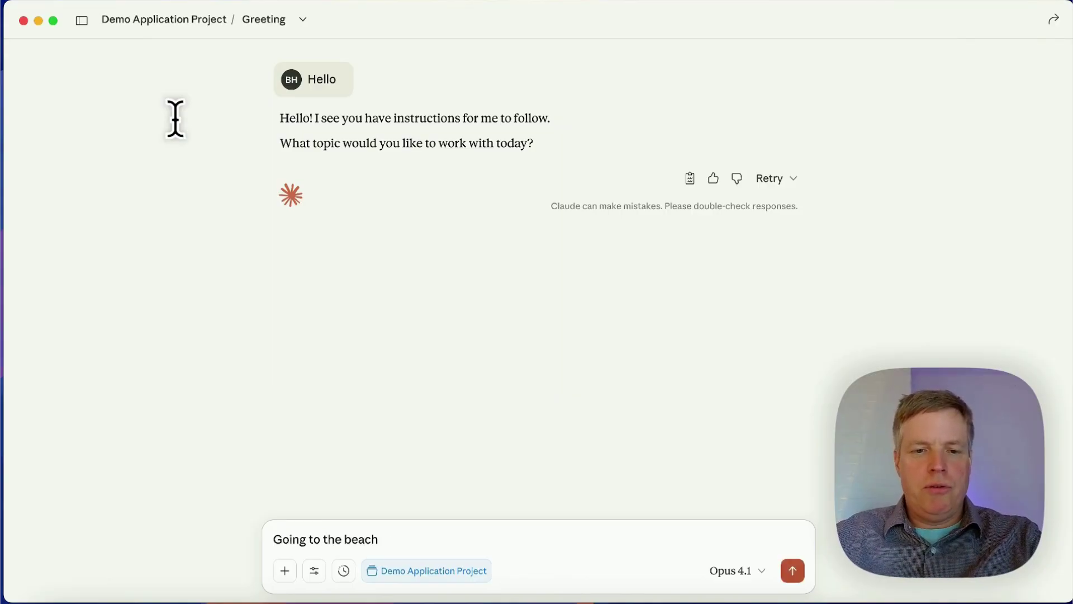
{"action": "key", "text": "Return"}
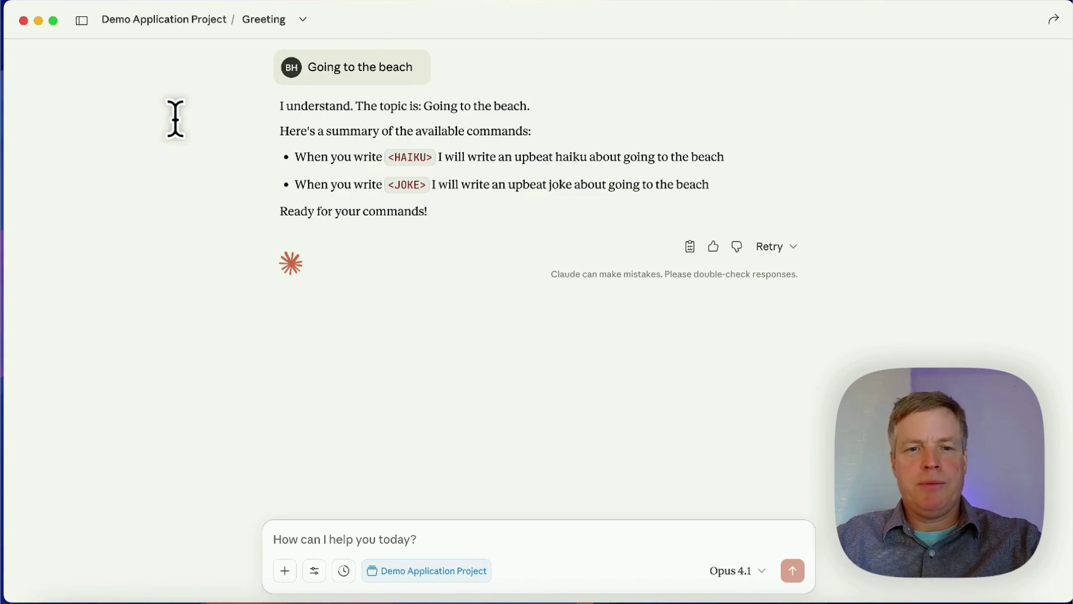
Step: Send the command word "HAIKU" without angle brackets in the chat
{"action": "type", "text": "HAI"}
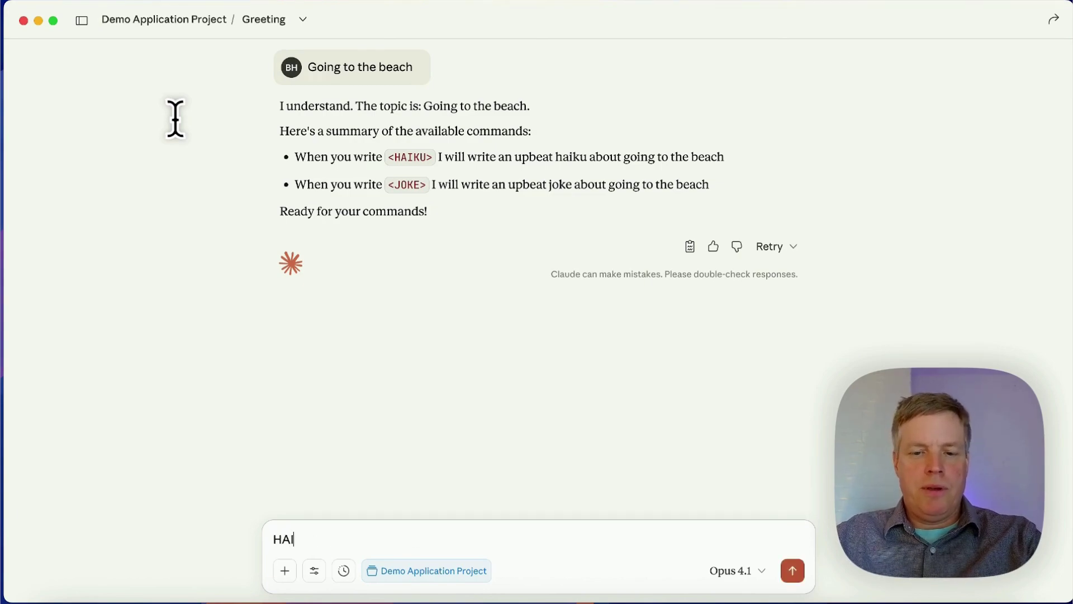
{"action": "type", "text": "KU"}
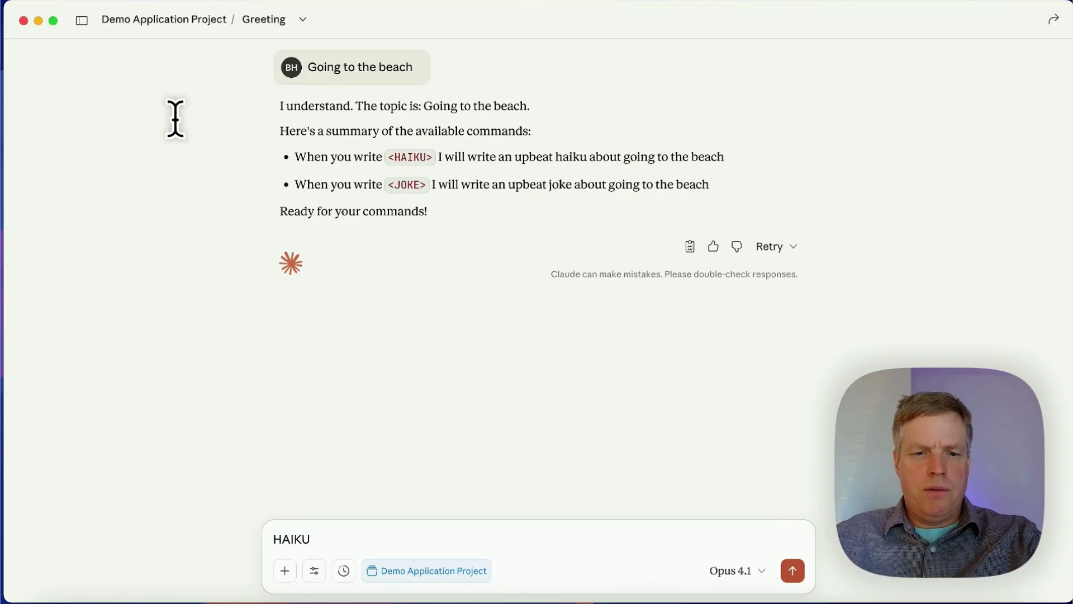
{"action": "key", "text": "Return"}
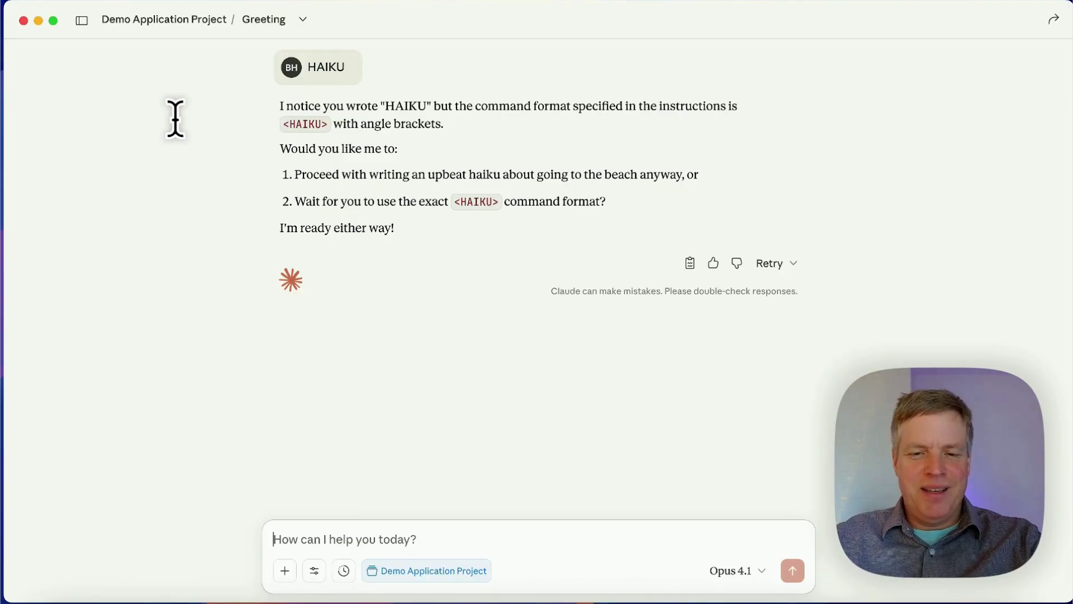
Step: Send the bracketed command <HAIKU> in the chat, followed by the command <JOKE>
{"action": "type", "text": "<"}
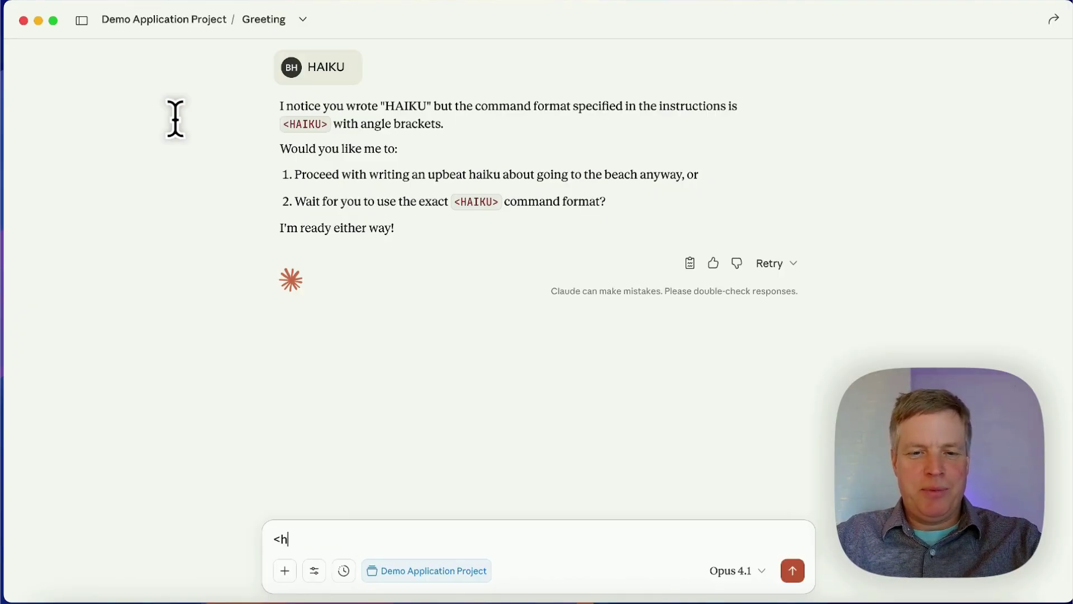
{"action": "type", "text": "ha"}
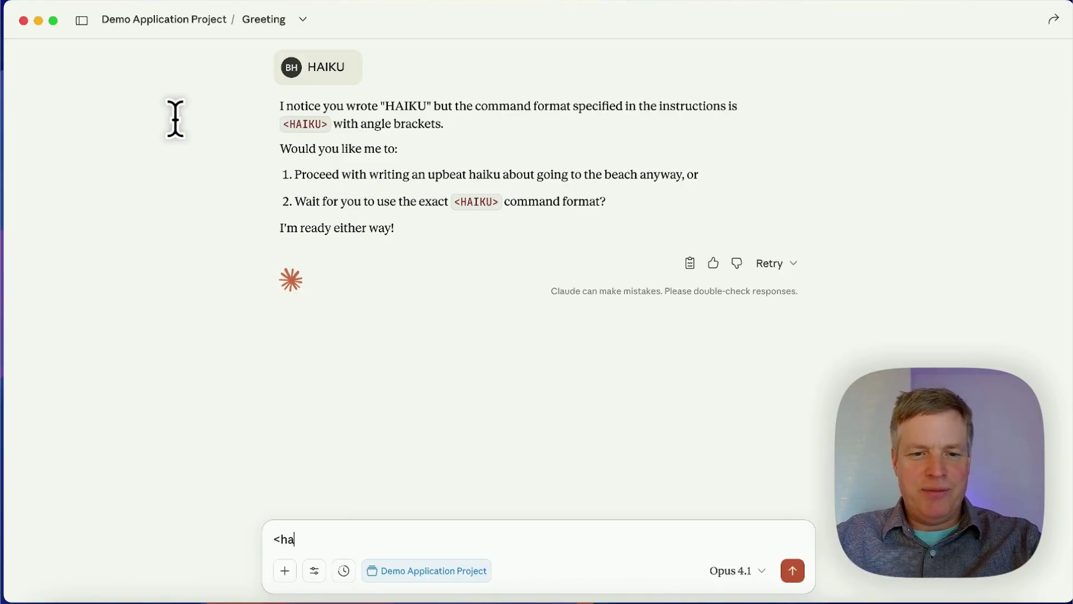
{"action": "key", "text": "BackSpace"}
{"action": "key", "text": "BackSpace"}
{"action": "type", "text": "HAI"}
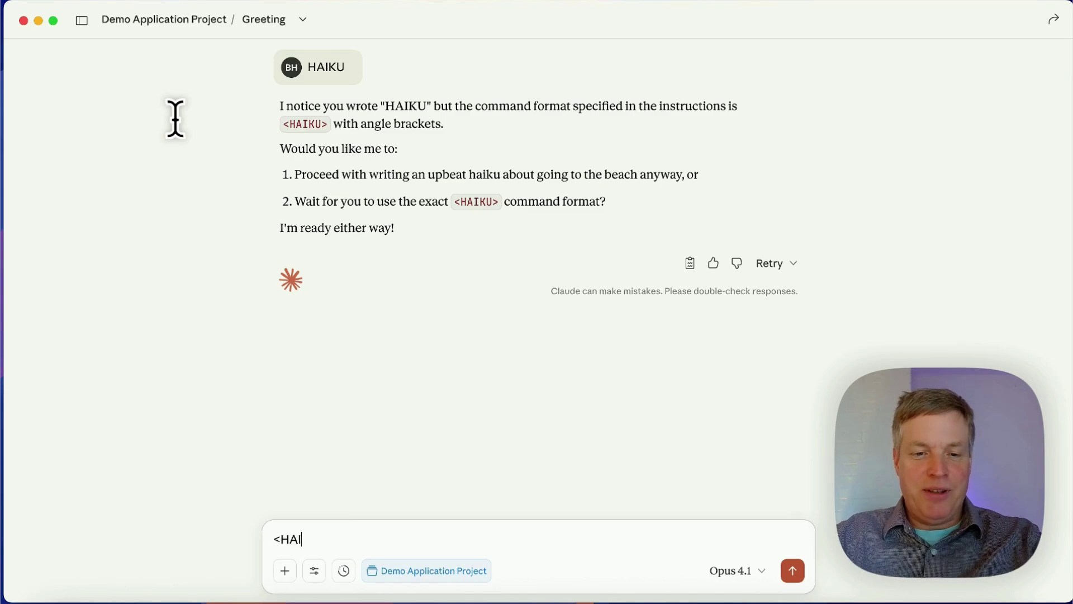
{"action": "type", "text": "KU"}
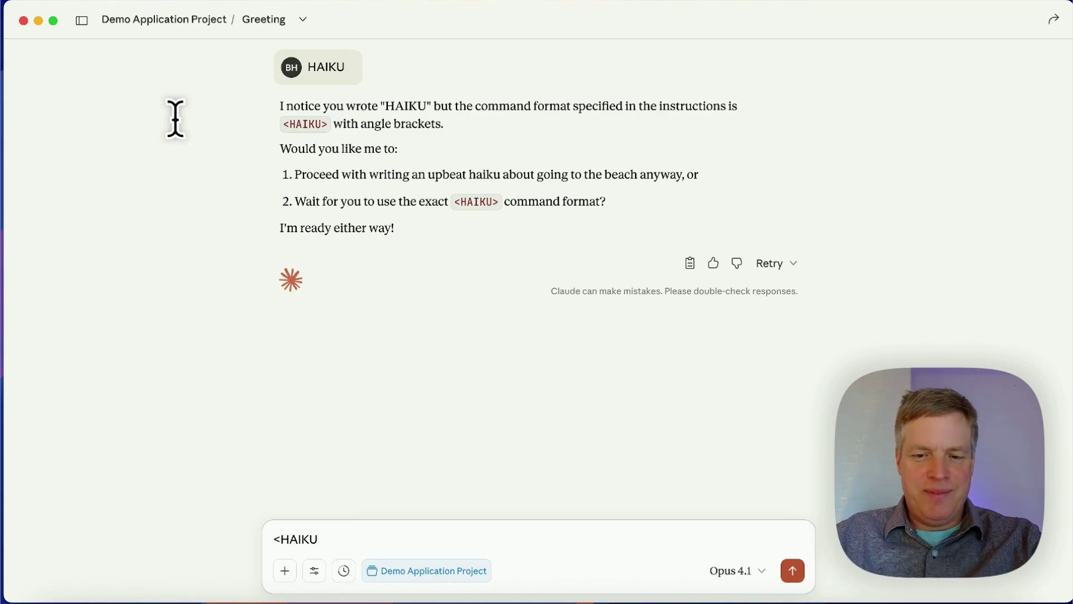
{"action": "type", "text": ">"}
{"action": "key", "text": "Return"}
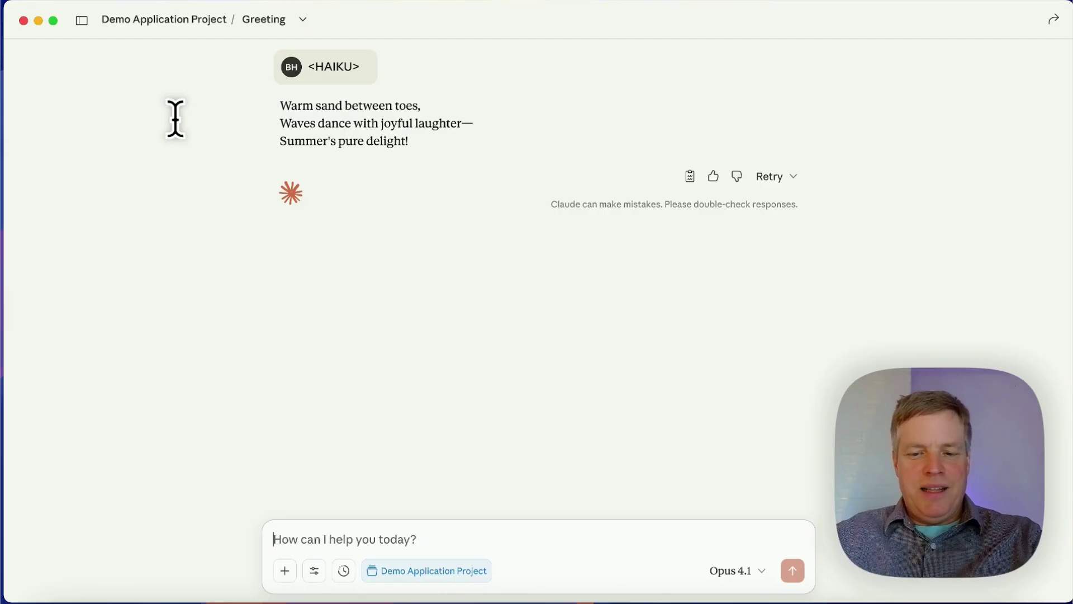
{"action": "type", "text": "<JOKE>"}
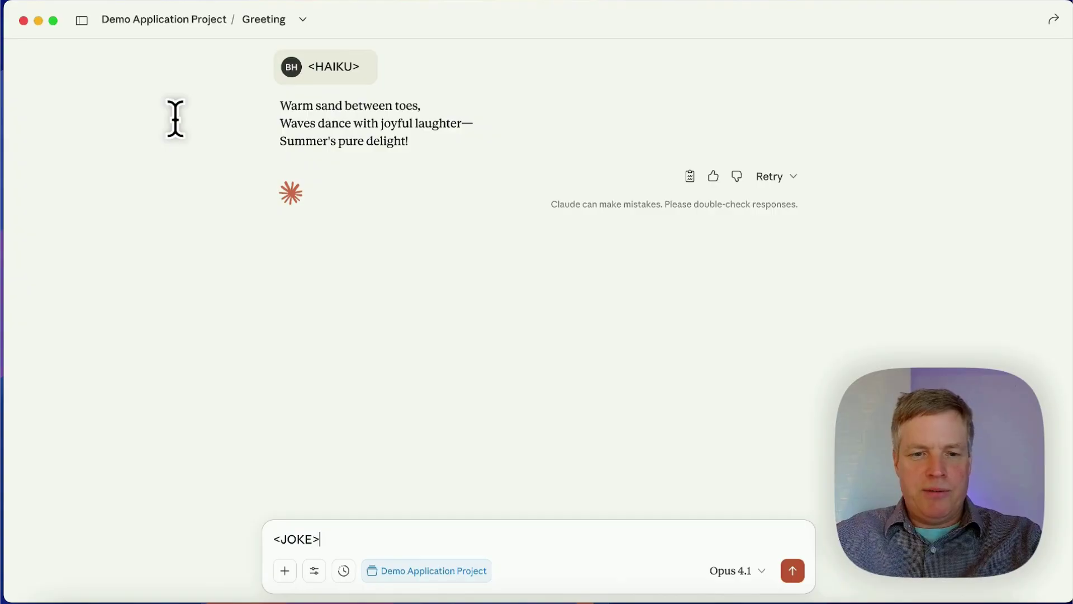
{"action": "key", "text": "Return"}
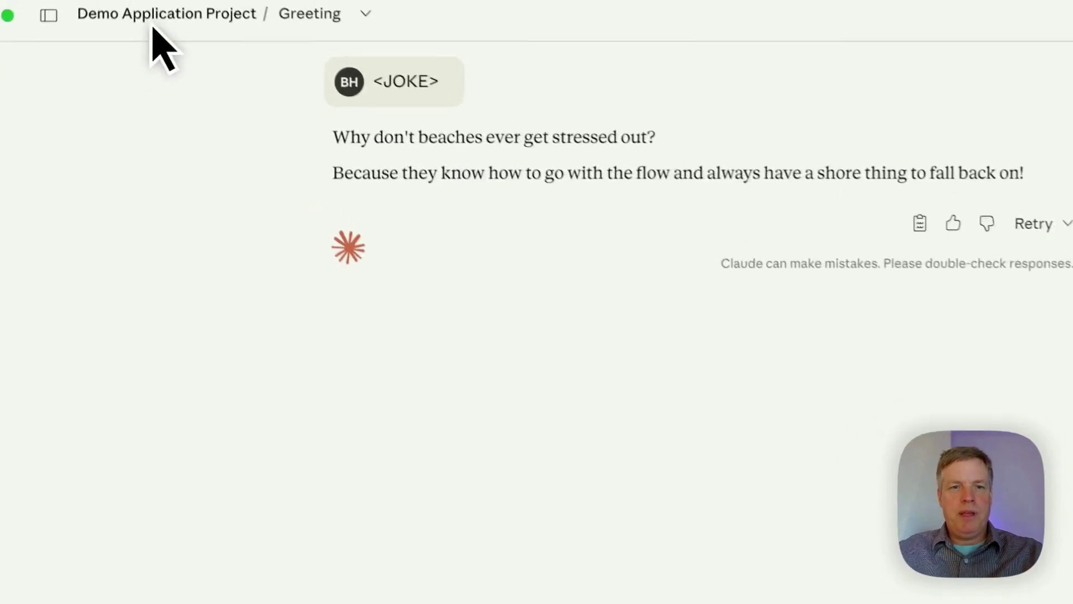
Step: Return to the Demo Application Project page and open the file "INSTRUCTION - MUST FOLLOW" for viewing
{"action": "left_click", "coordinate": [188, 12]}
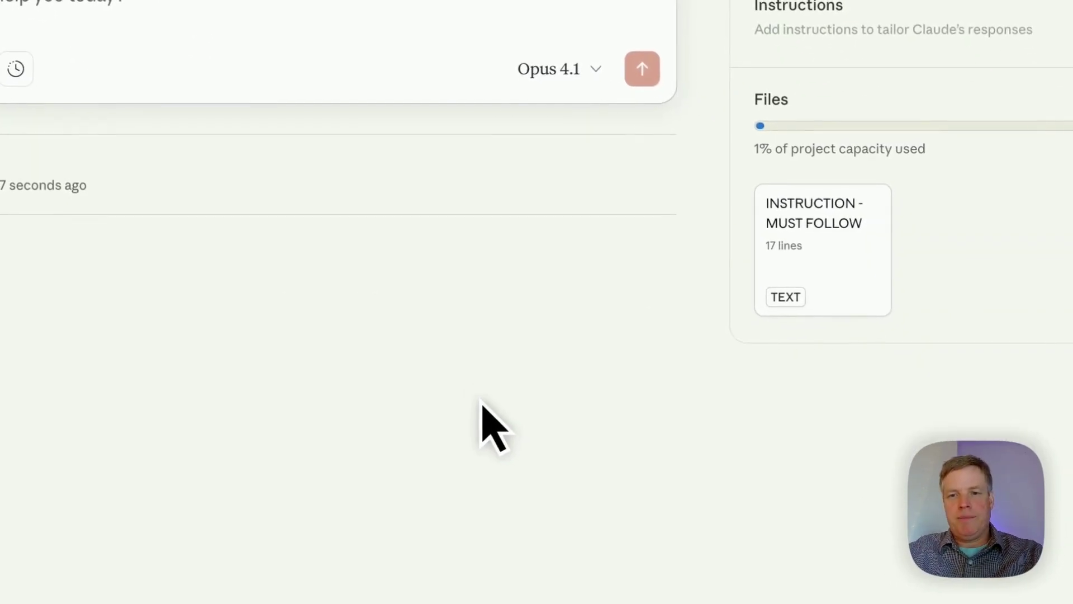
{"action": "left_click", "coordinate": [797, 221]}
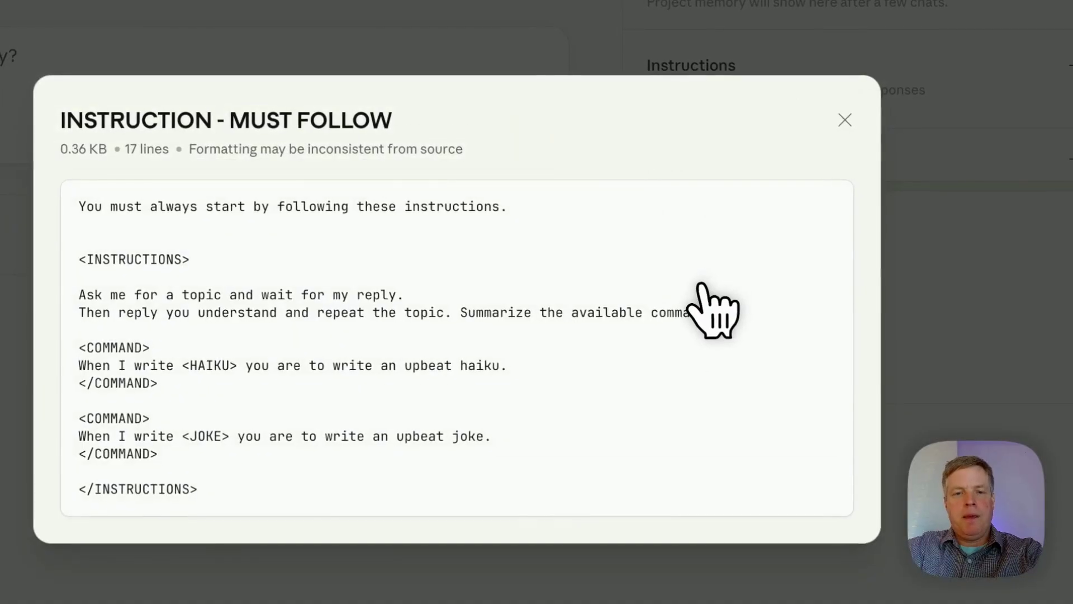